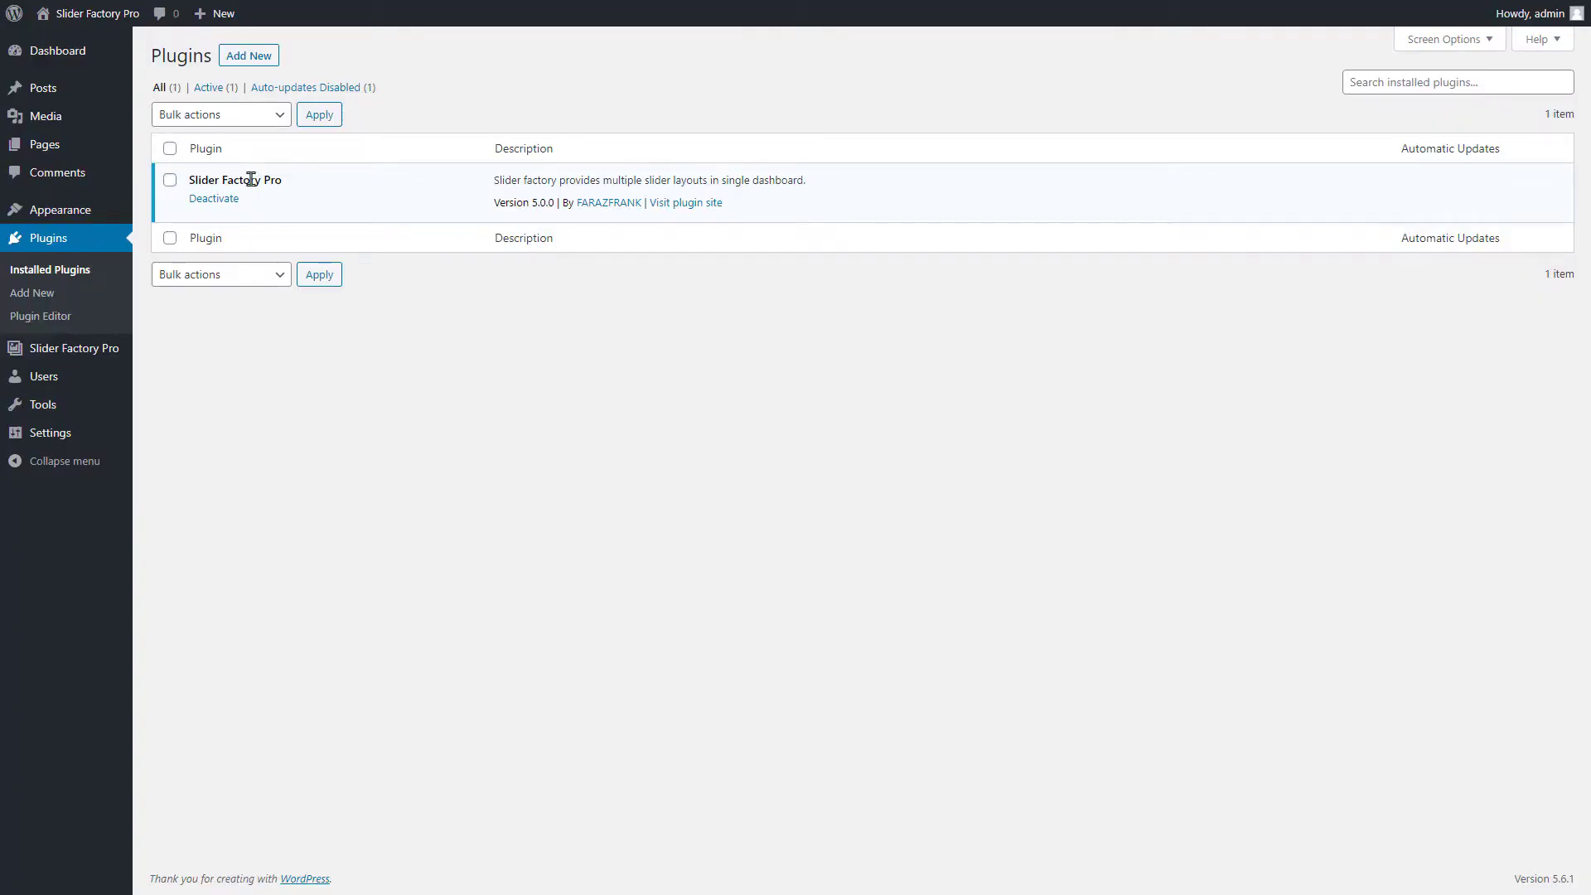
# Start a new Slider Factory Pro slider with Layout 1 and title it "My First Slider".
pyautogui.moveTo(93, 349)
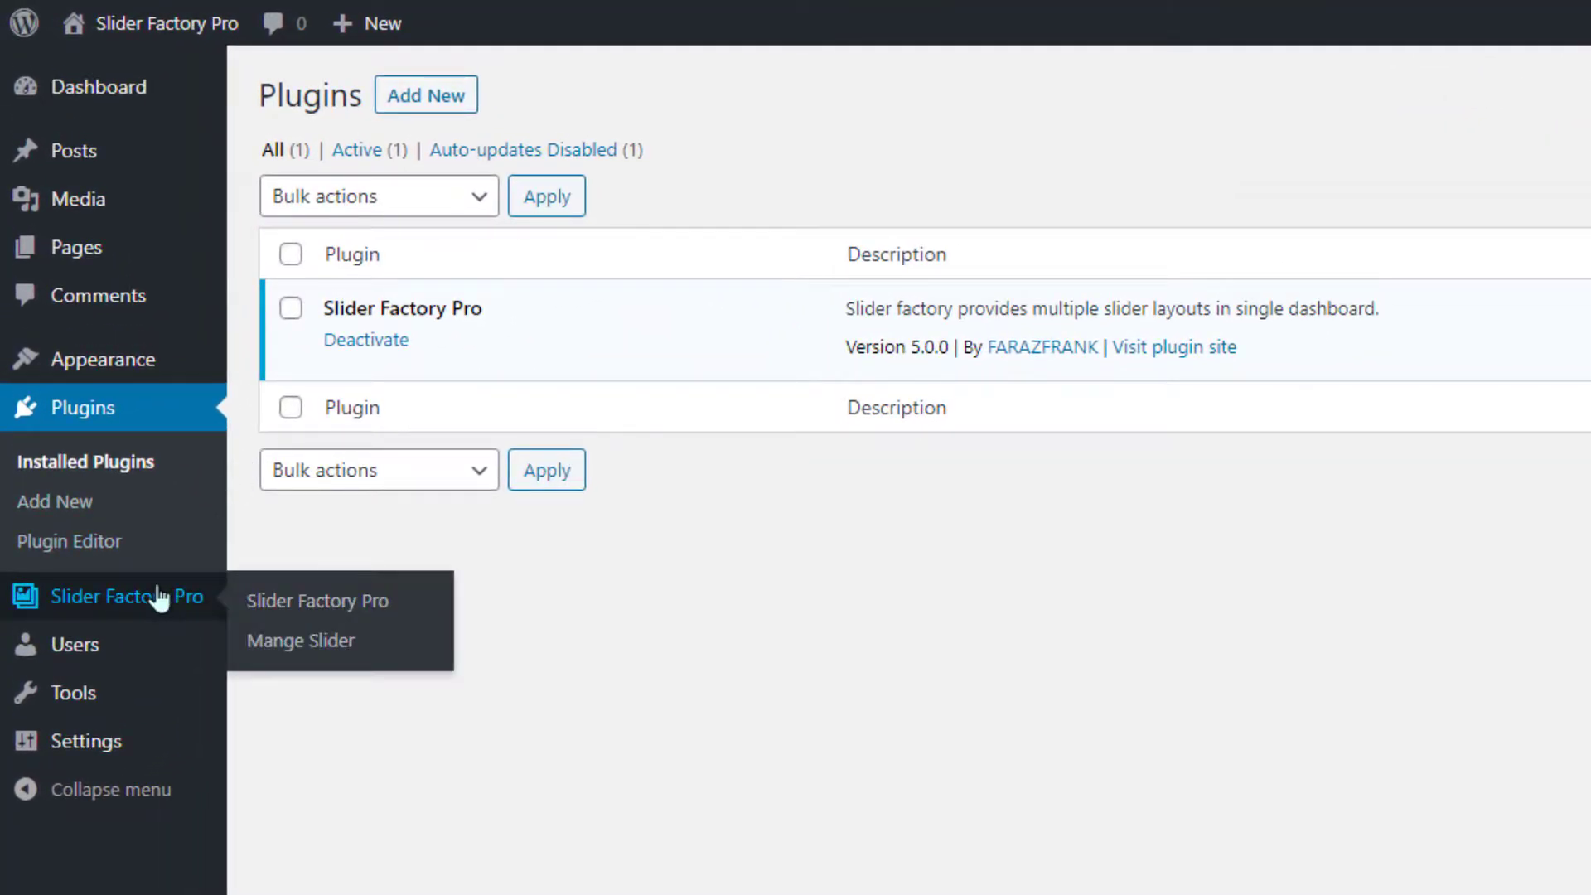
pyautogui.click(329, 602)
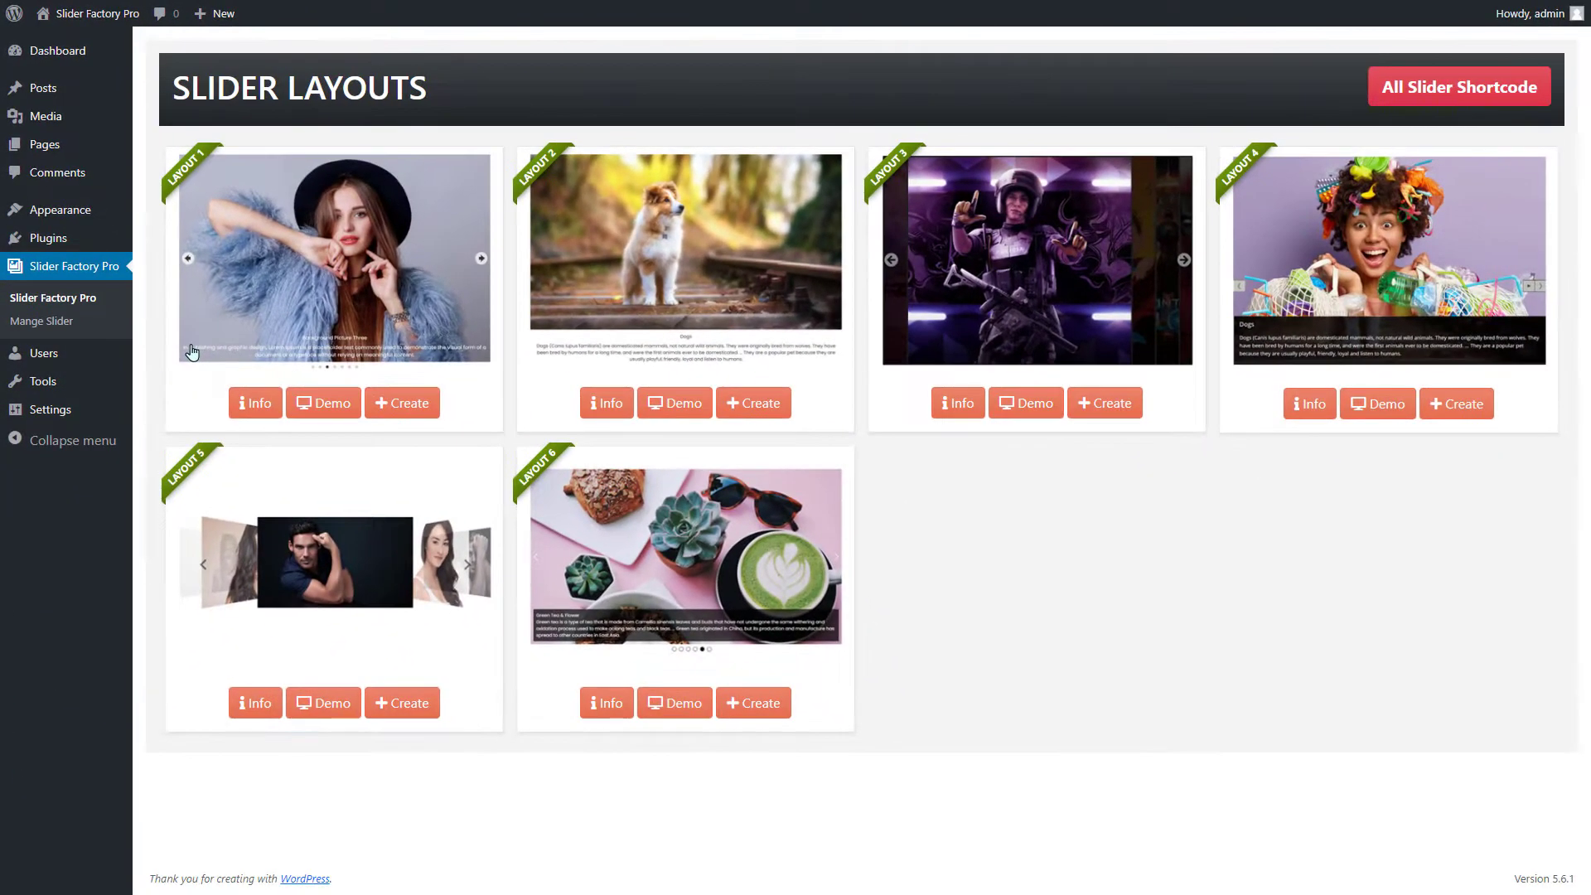
pyautogui.click(400, 405)
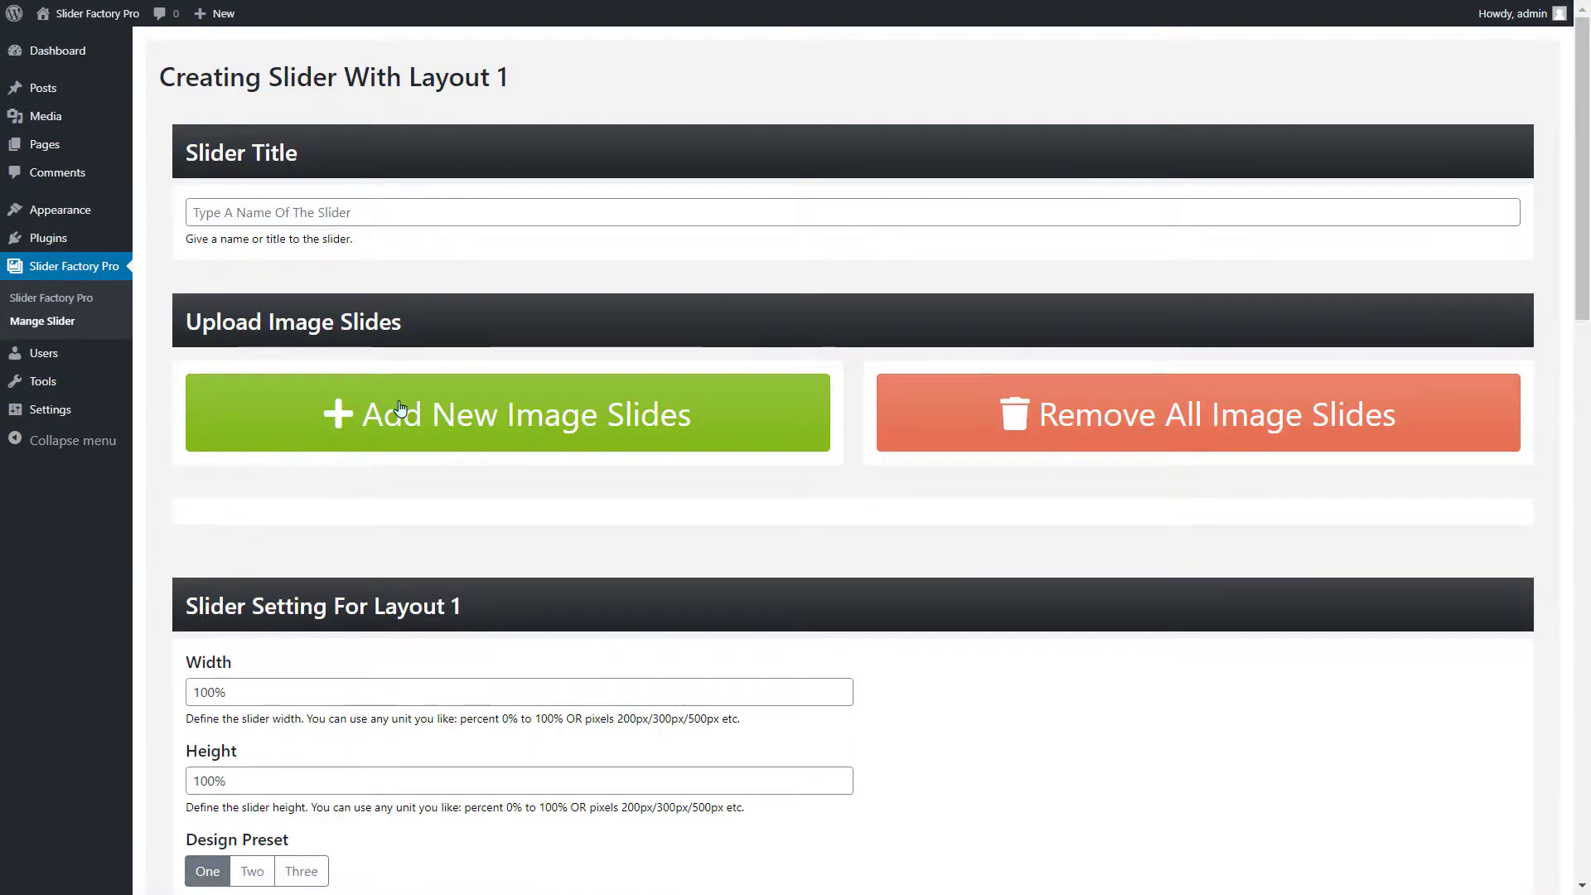
pyautogui.click(254, 213)
pyautogui.write('My First Slider')
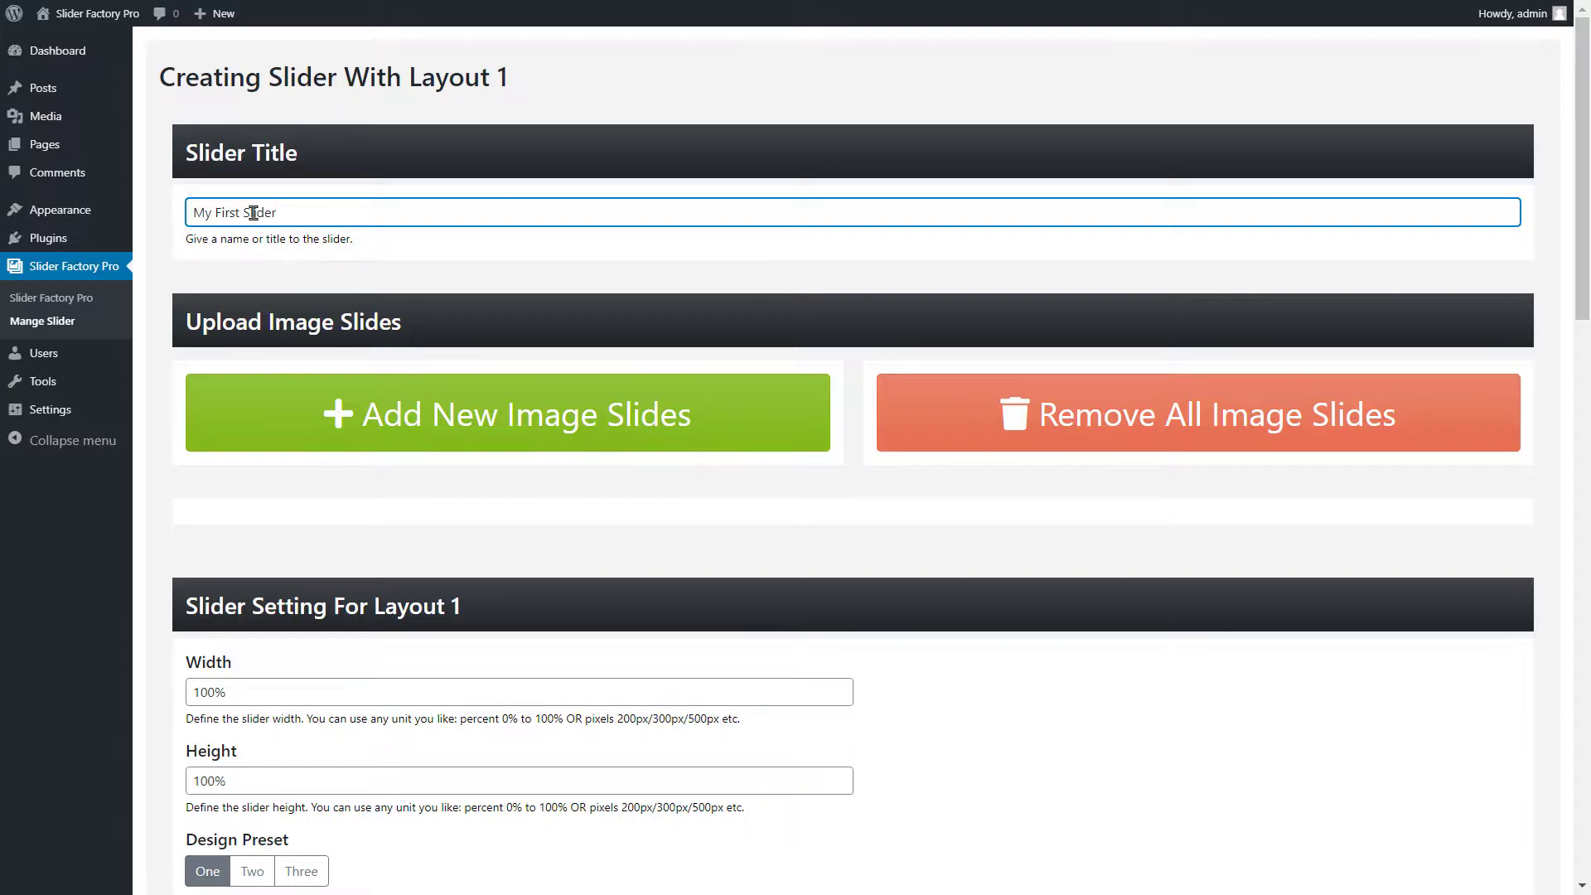
# Add all five images from the media library, from the breakfast meal to the Christmas picture, as slides.
pyautogui.click(444, 414)
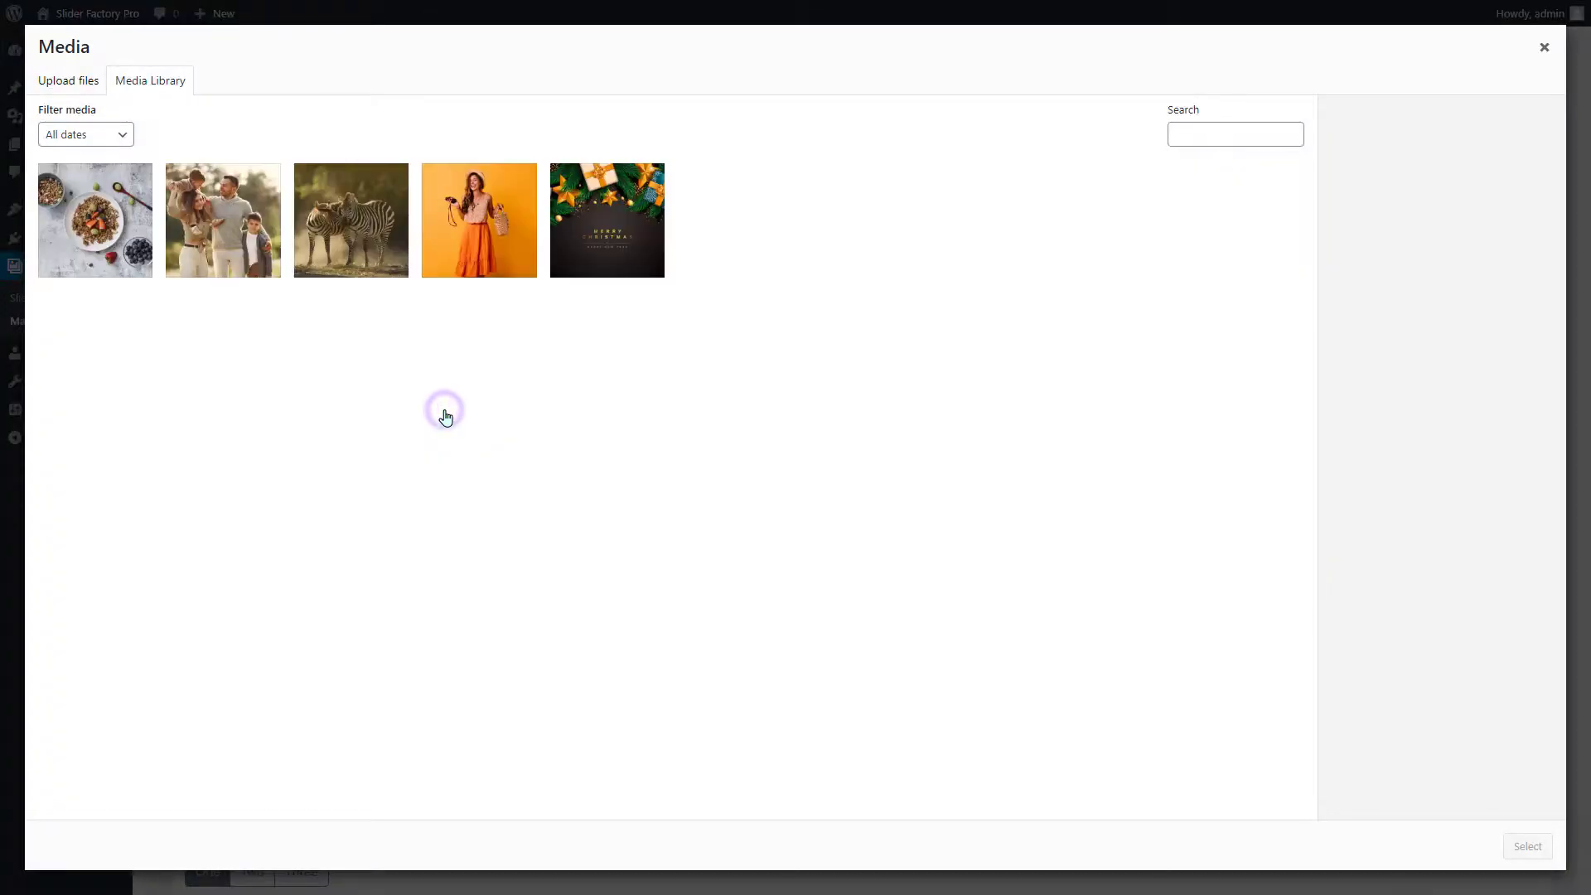
pyautogui.click(115, 227)
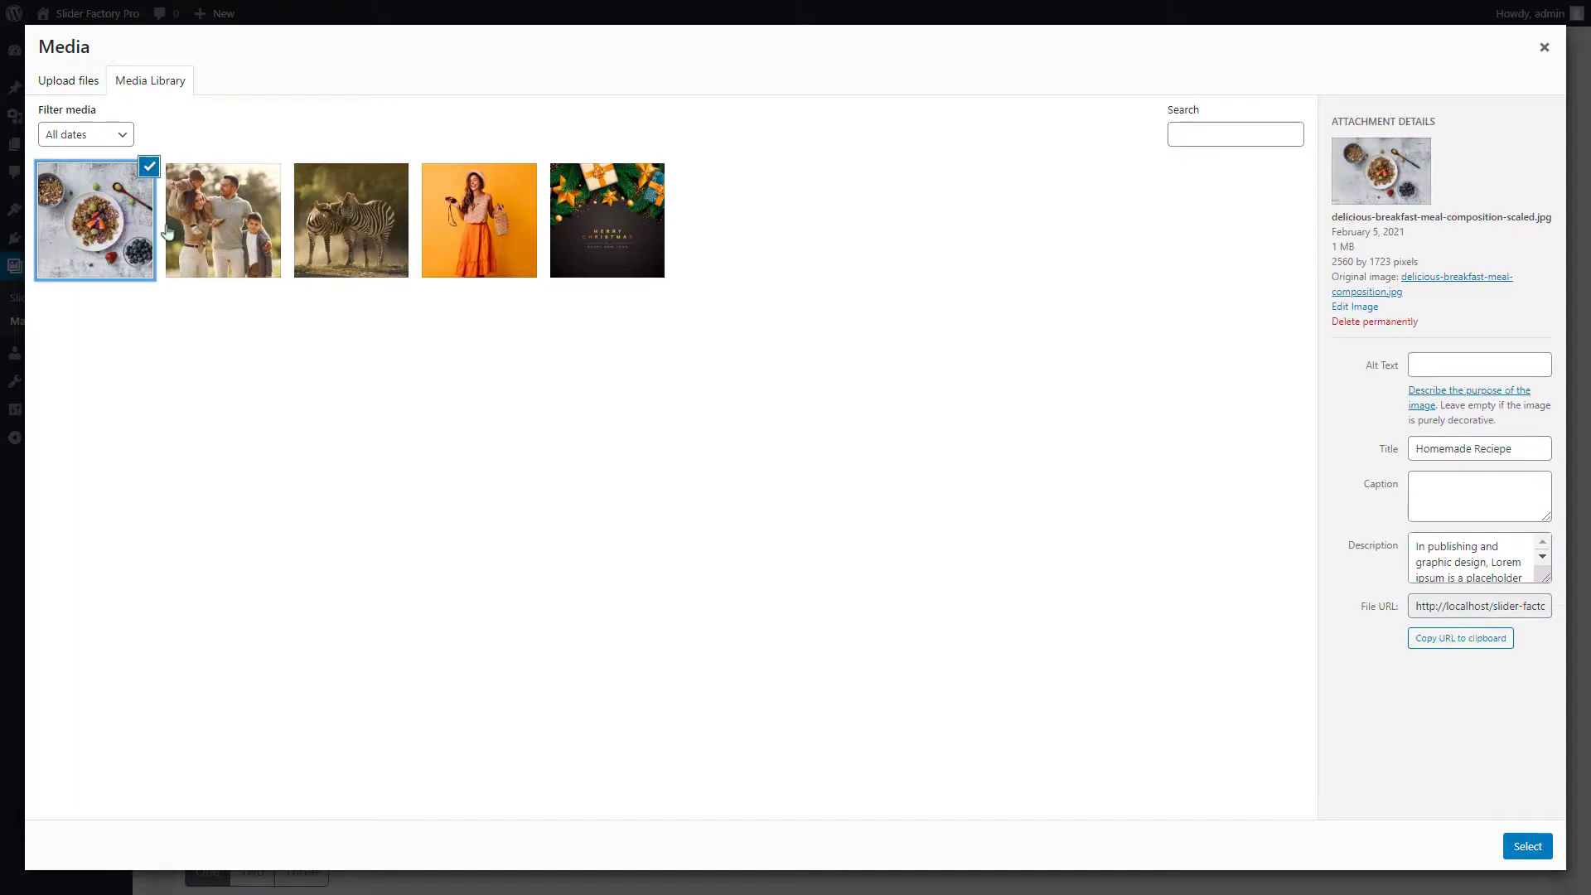
pyautogui.keyDown('shift'); pyautogui.click(611, 215); pyautogui.keyUp('shift')
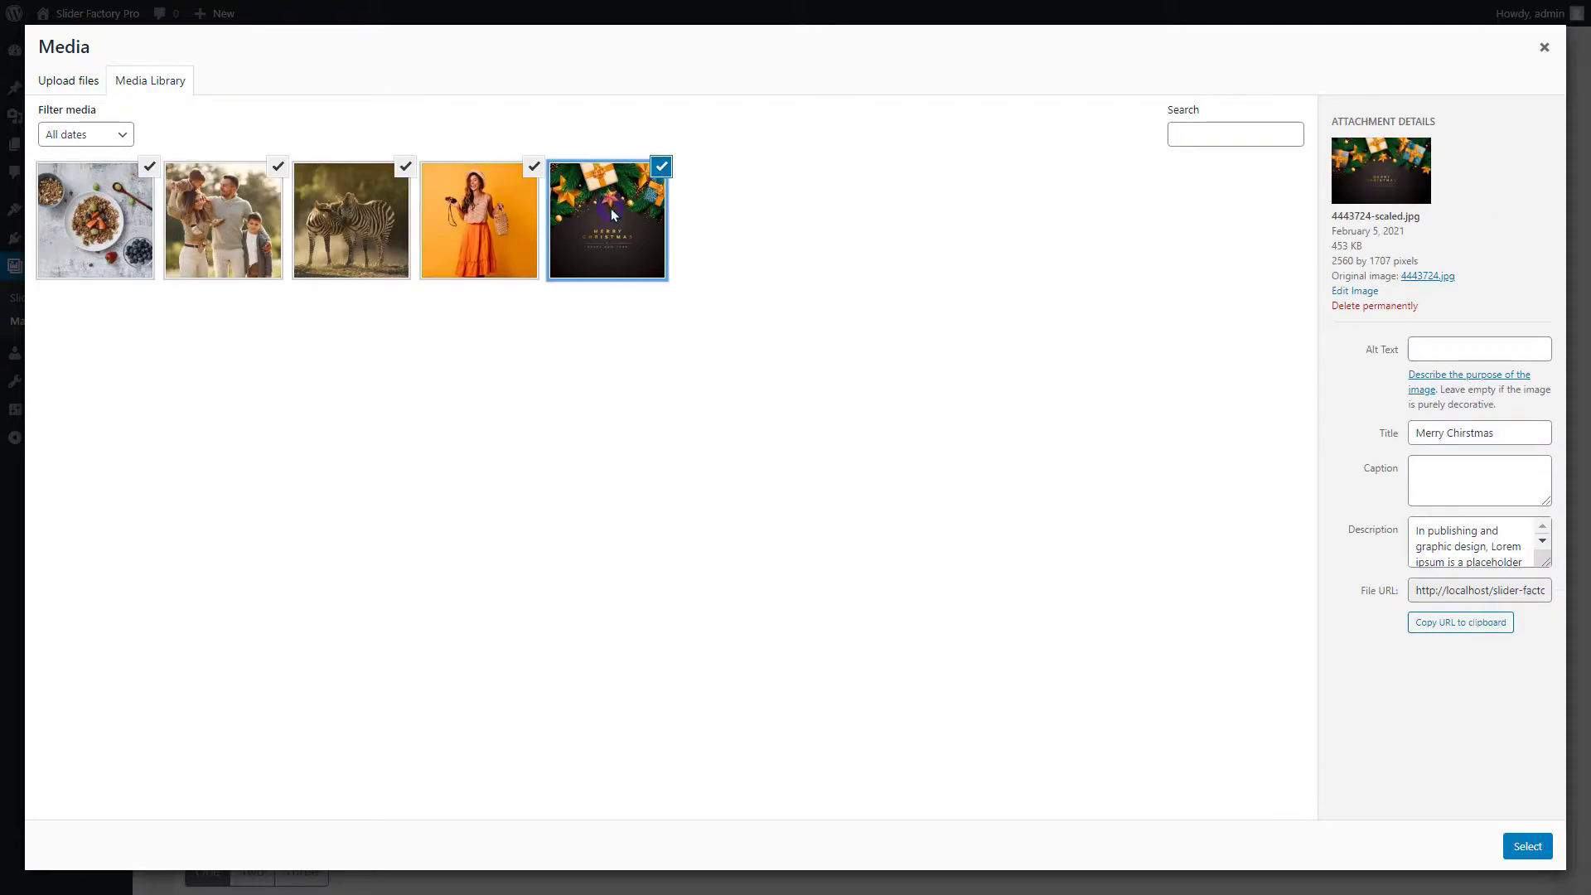
pyautogui.click(1548, 846)
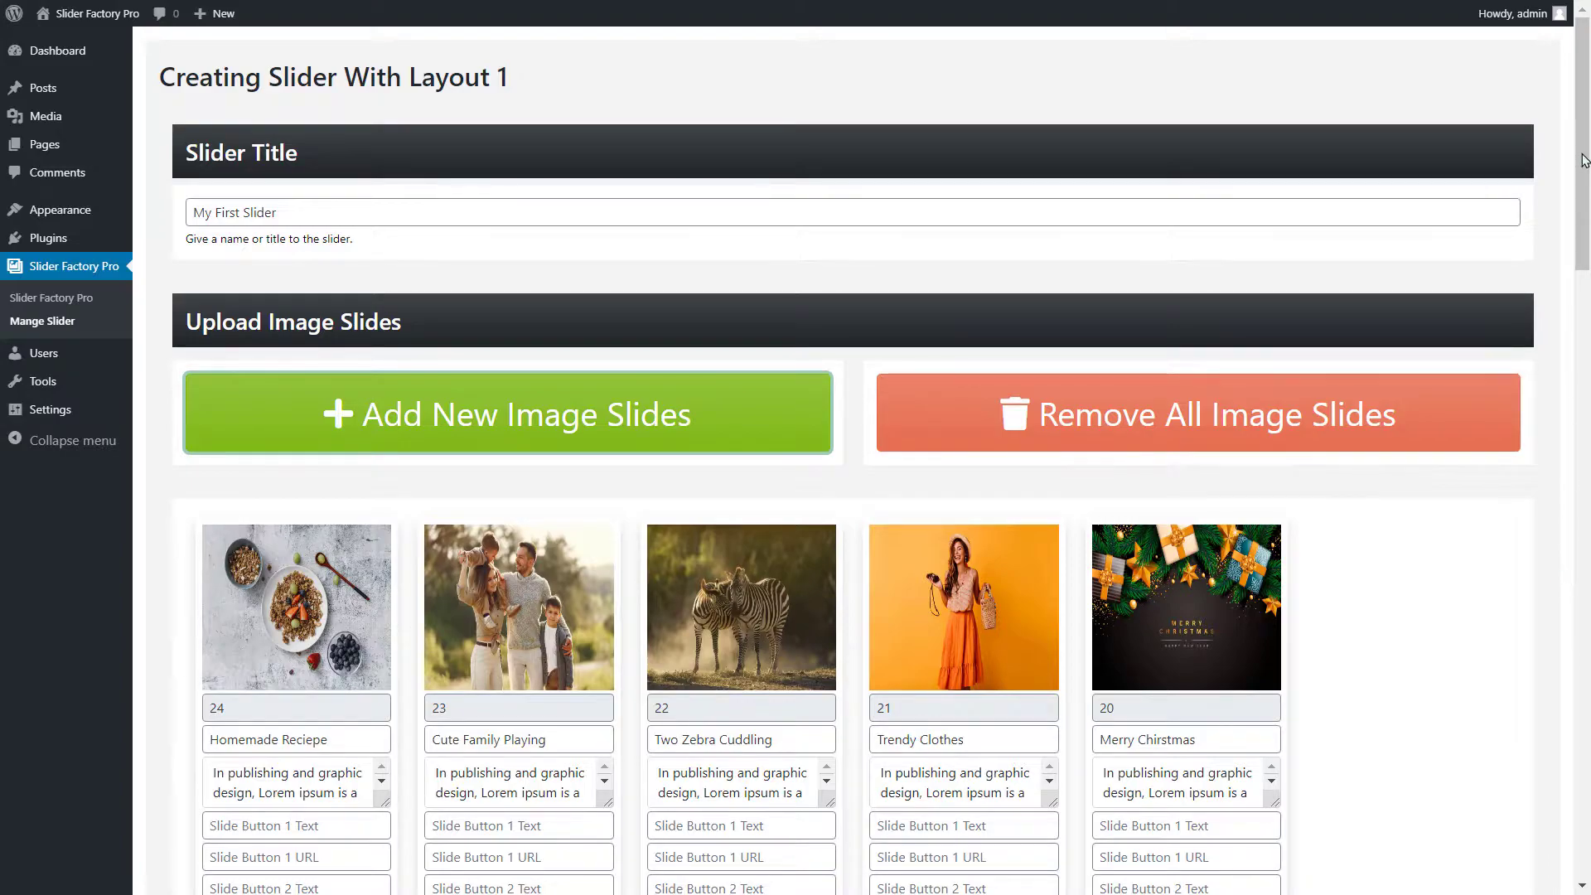
# Reorder the slides so Trendy Clothes is second, Two Zebra Cuddling third and Cute Family Playing fourth.
pyautogui.moveTo(1583, 160); pyautogui.dragTo(1587, 290)
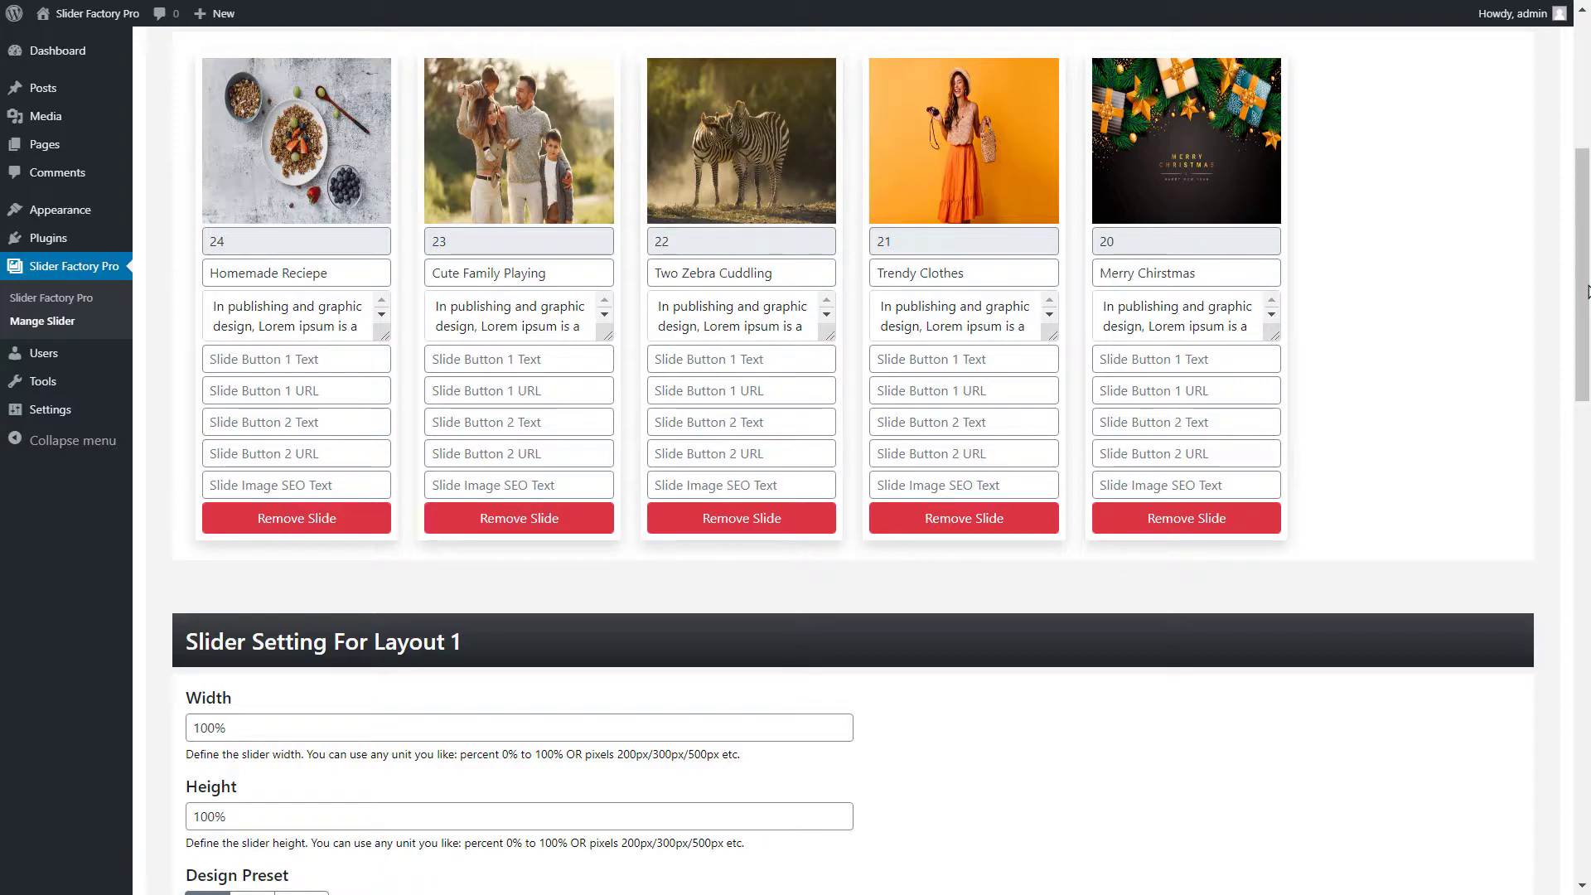
pyautogui.moveTo(759, 172); pyautogui.dragTo(580, 172)
pyautogui.moveTo(958, 168); pyautogui.dragTo(489, 168)
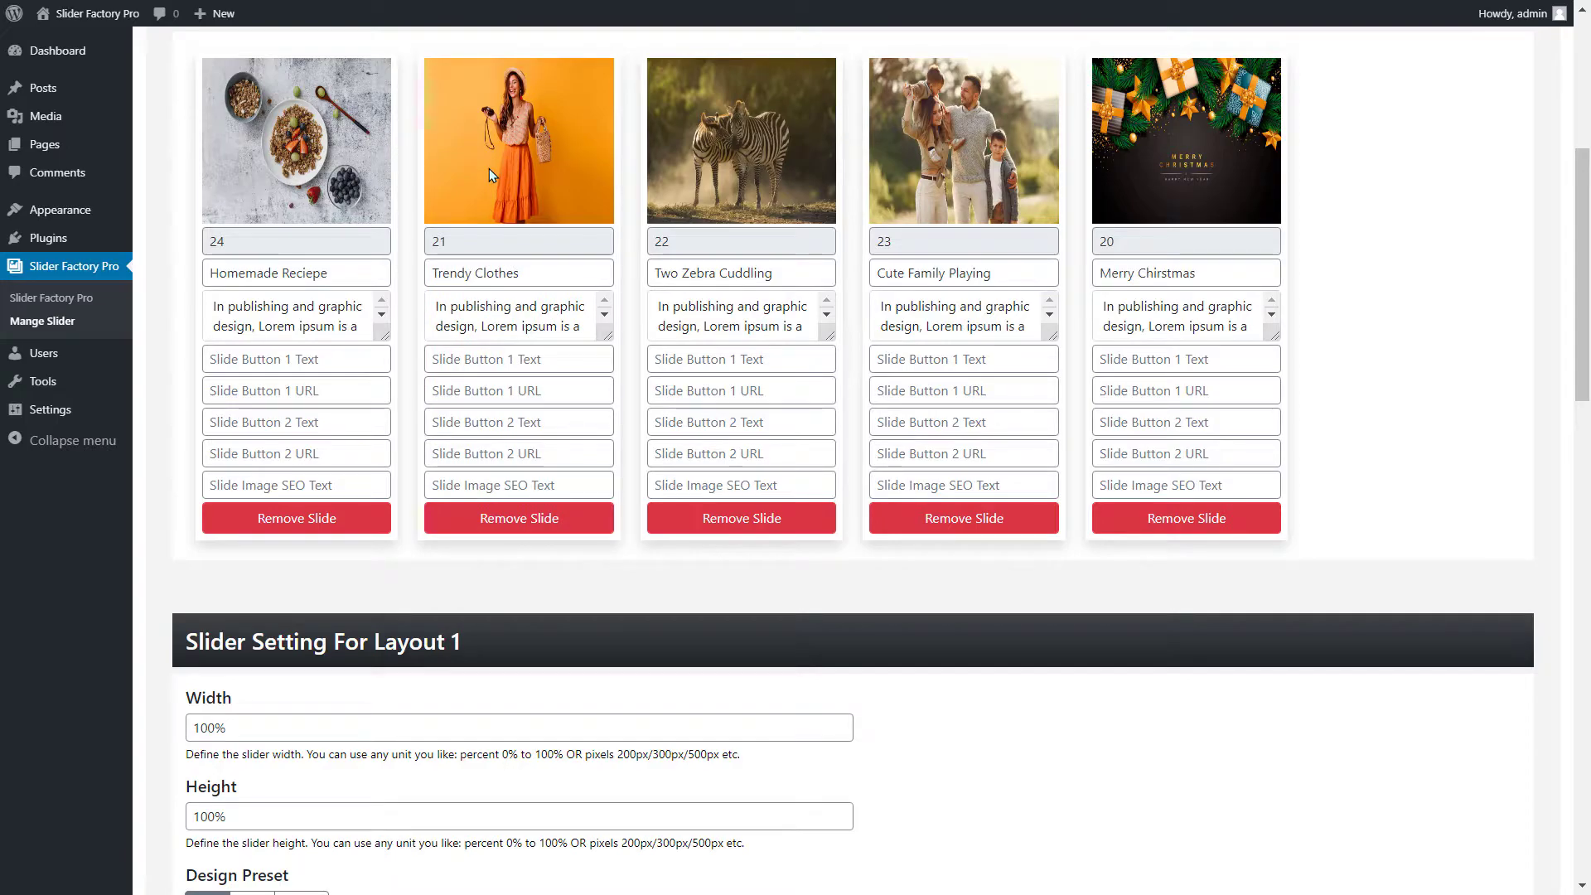
pyautogui.click(358, 273)
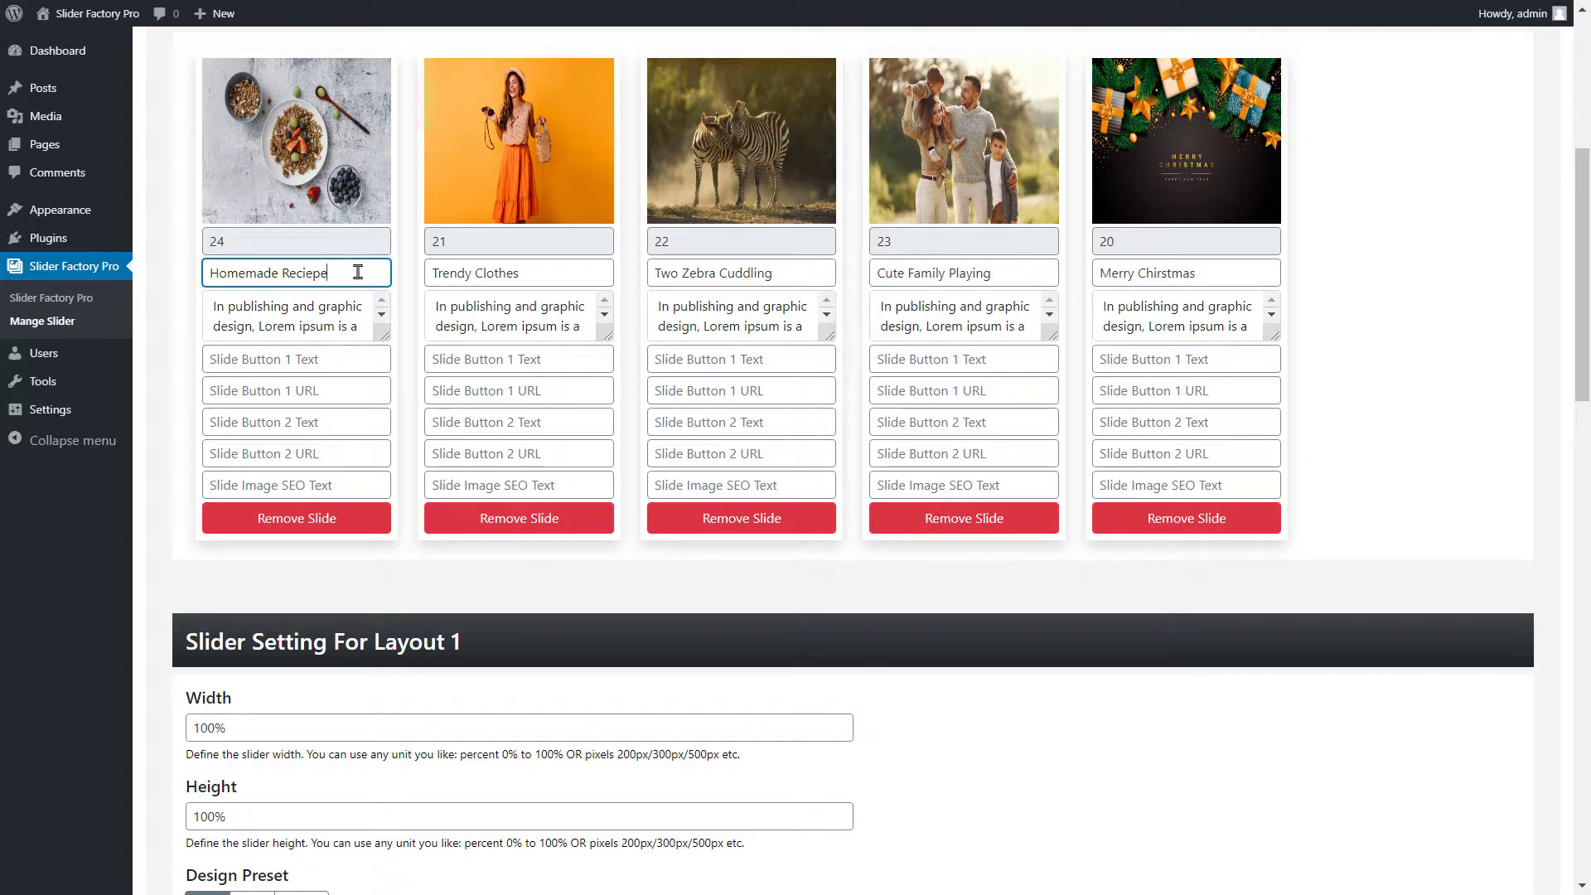
pyautogui.click(366, 304)
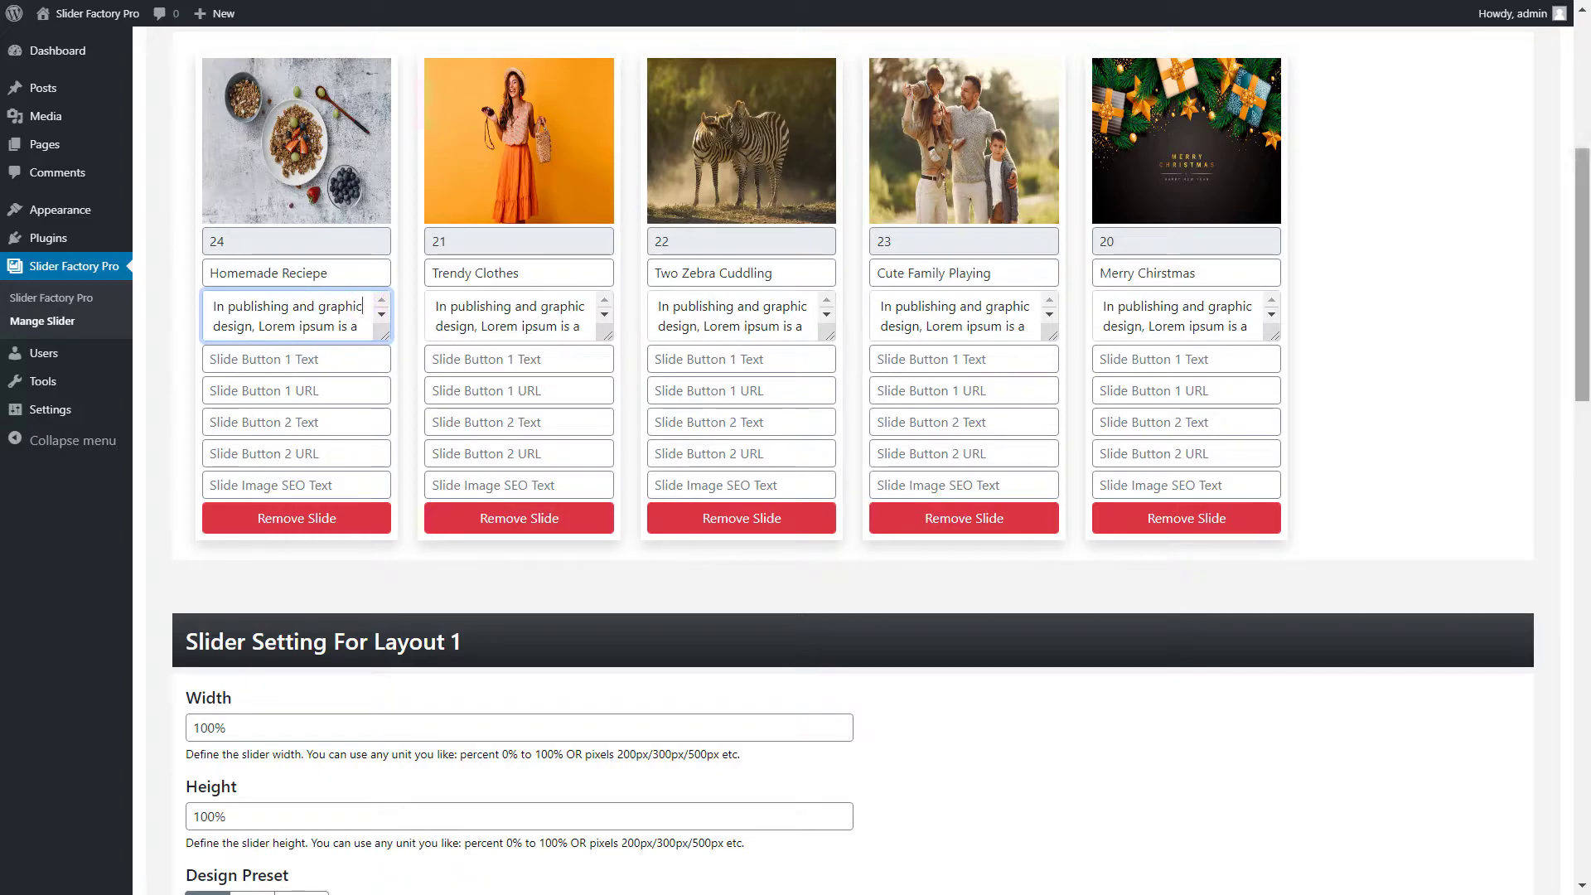
# Save the slider with its existing layout settings and copy its generated shortcode.
pyautogui.moveTo(1583, 267); pyautogui.dragTo(1587, 755)
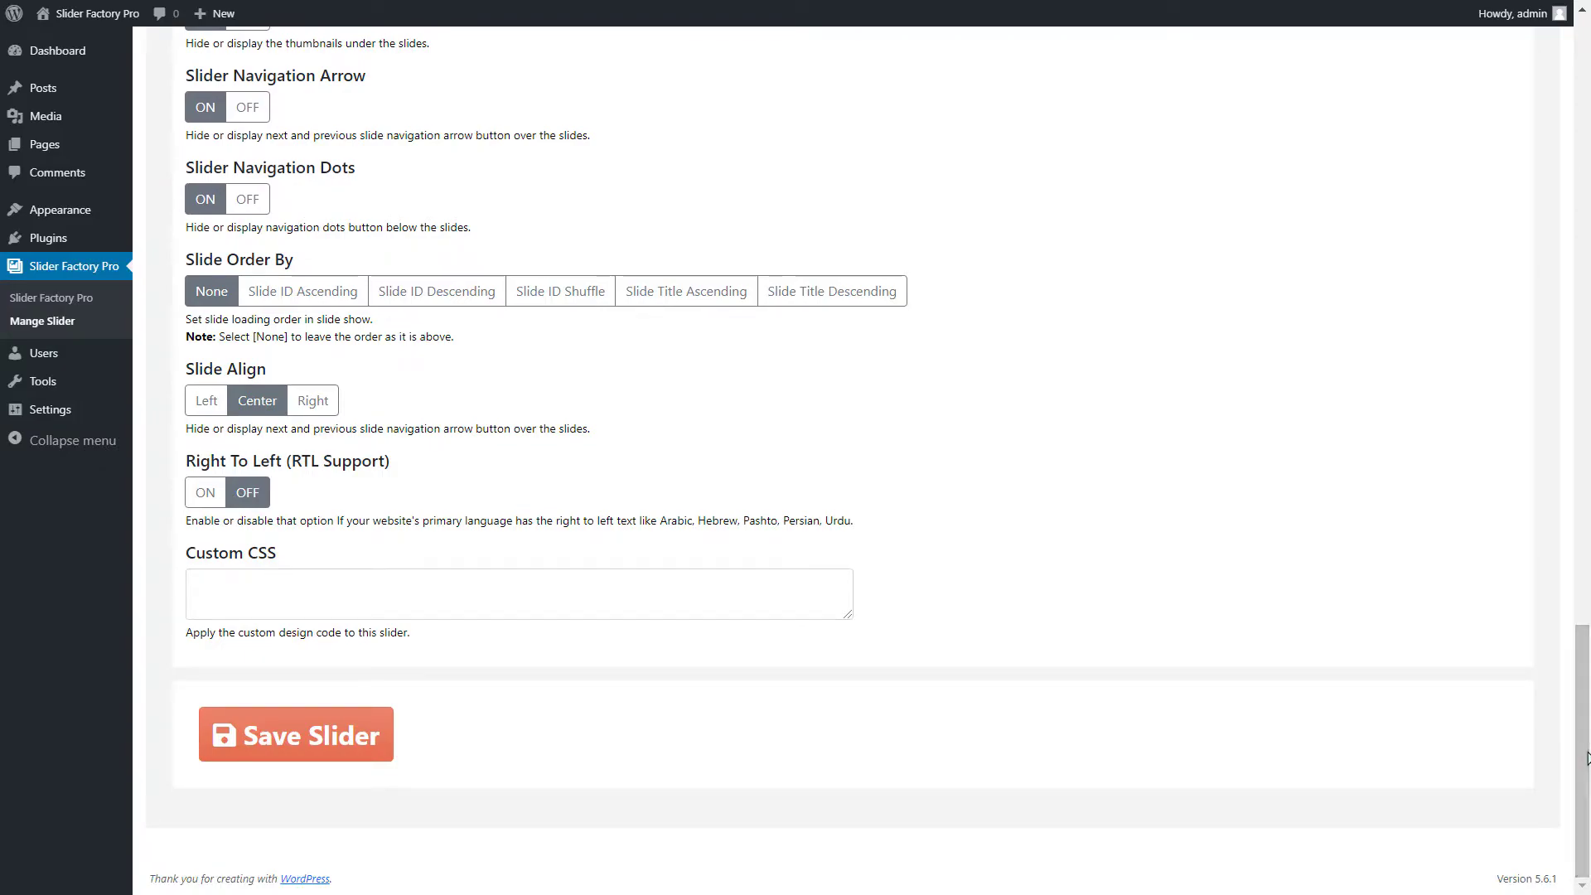
pyautogui.click(356, 714)
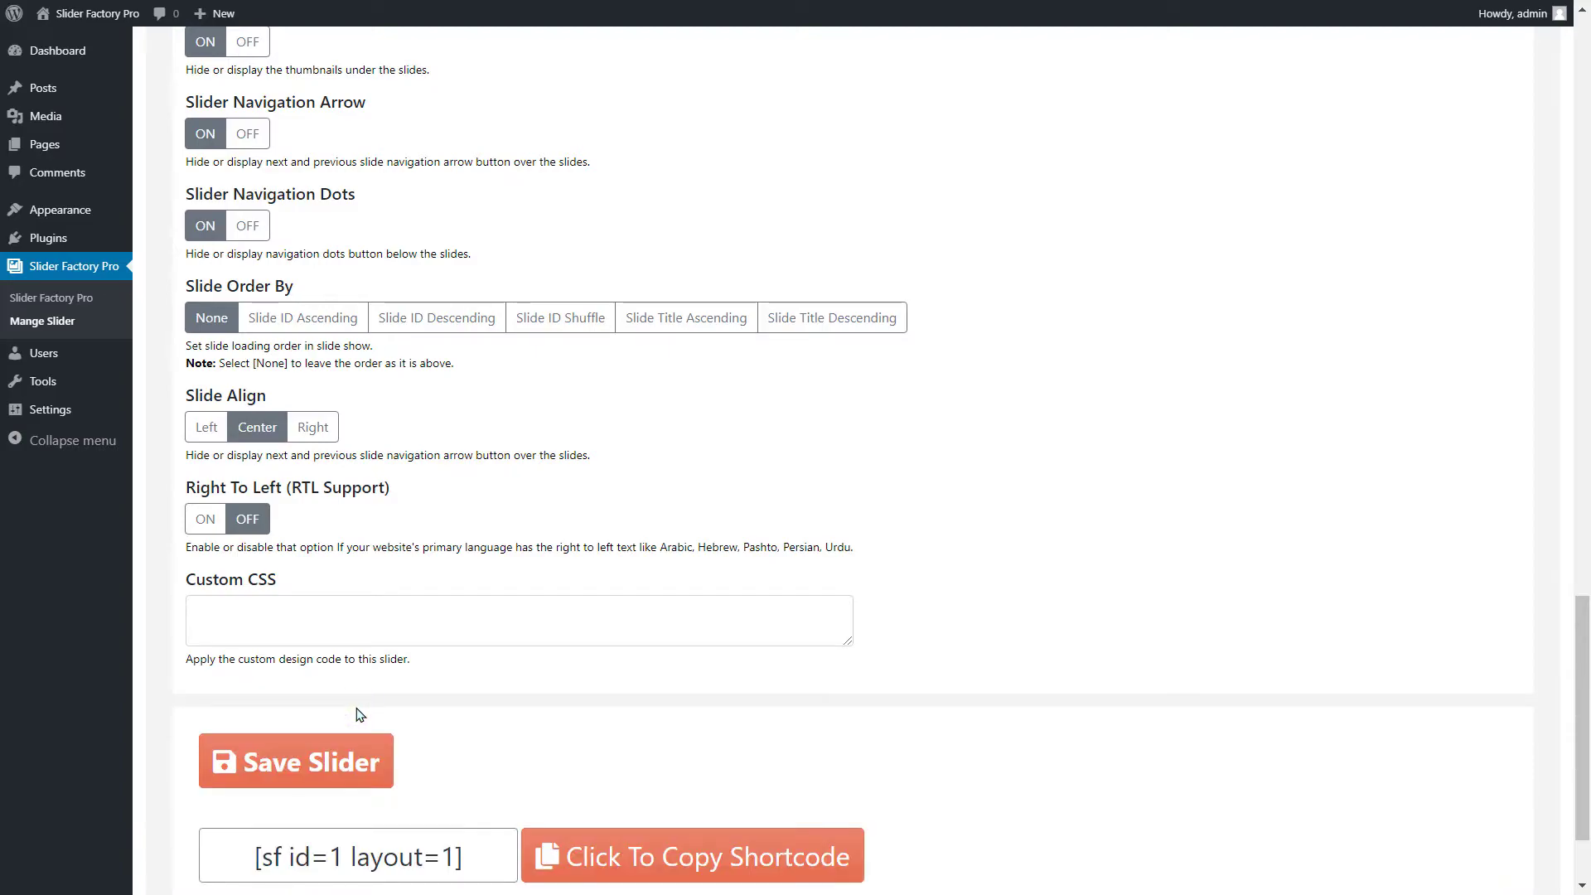
pyautogui.click(692, 868)
pyautogui.hotkey('ctrl', 'c')
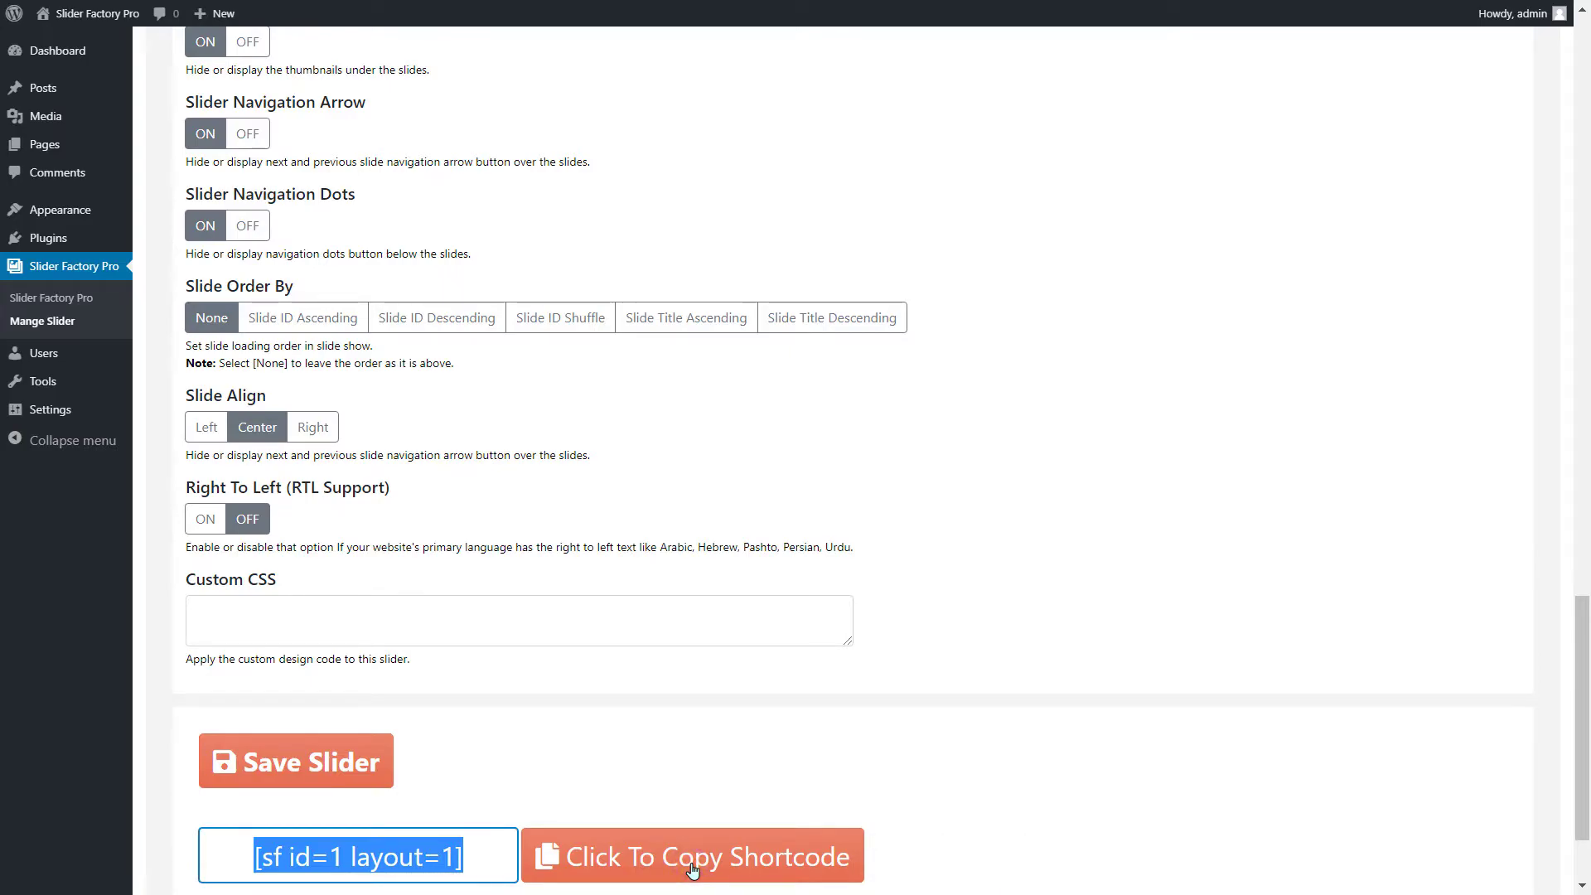
# Create a new page titled "My First Slider" and paste the shortcode [sf id=1 layout=1] into its body.
pyautogui.moveTo(46, 155)
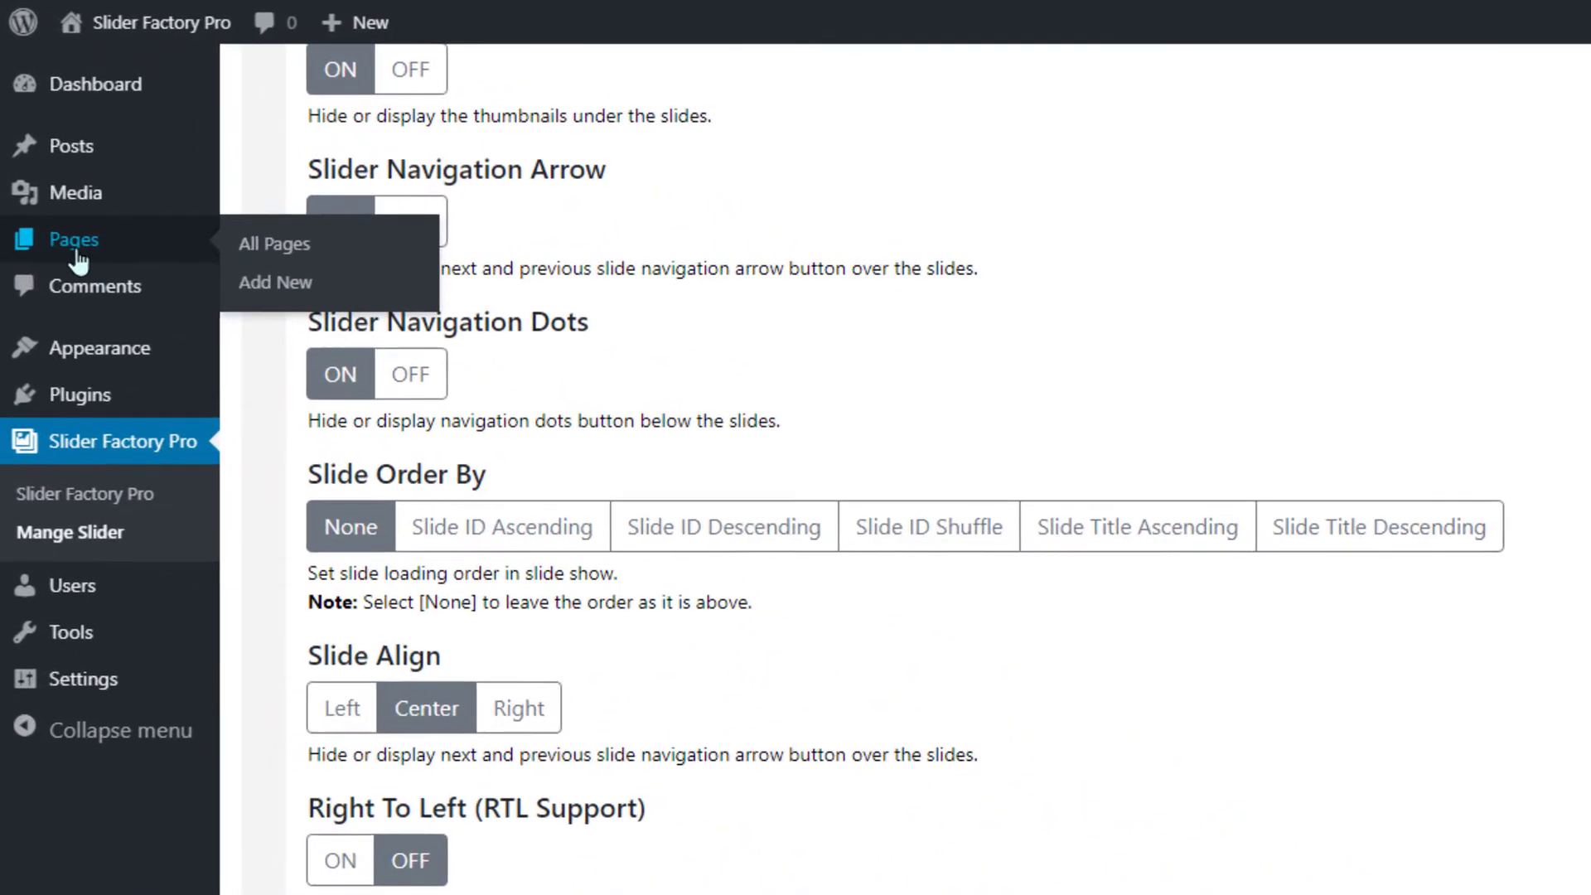
pyautogui.click(284, 286)
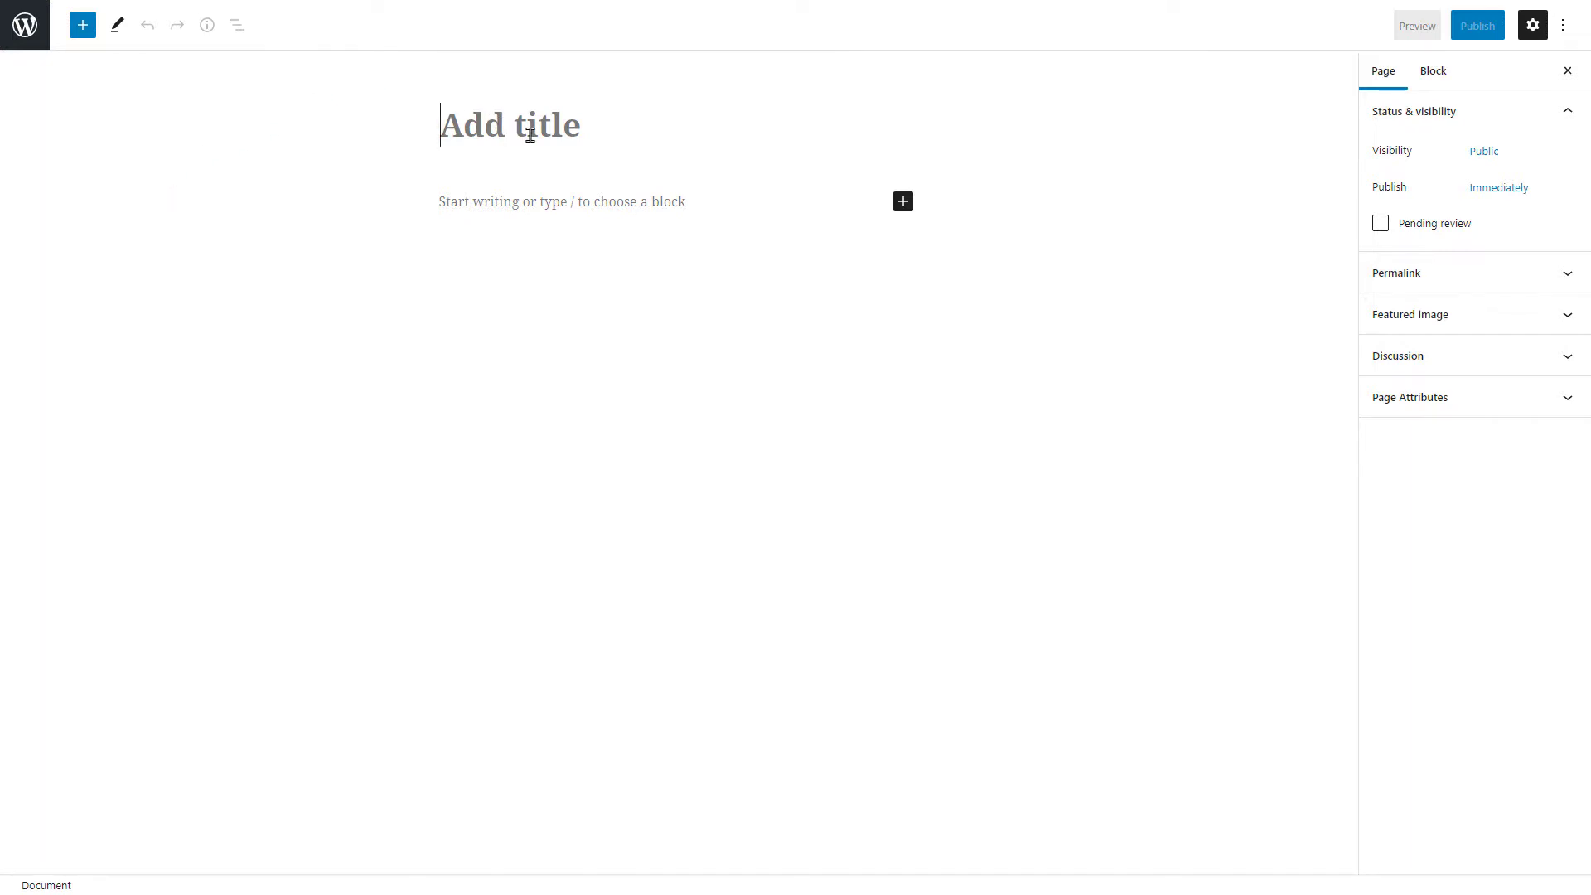
pyautogui.write('My Fir')
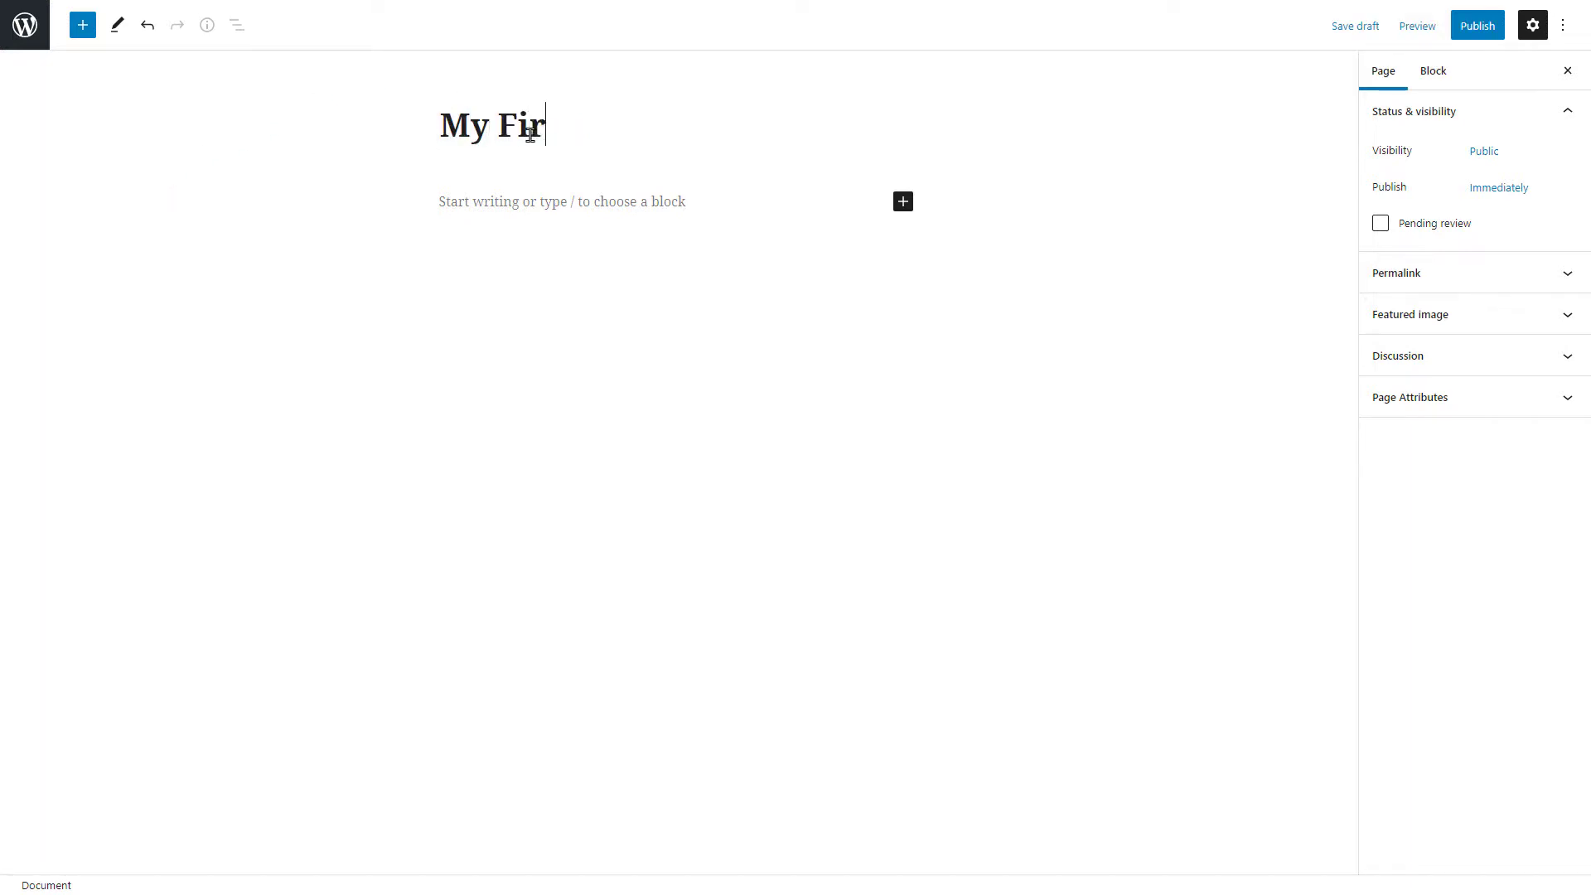
pyautogui.write('st Slider')
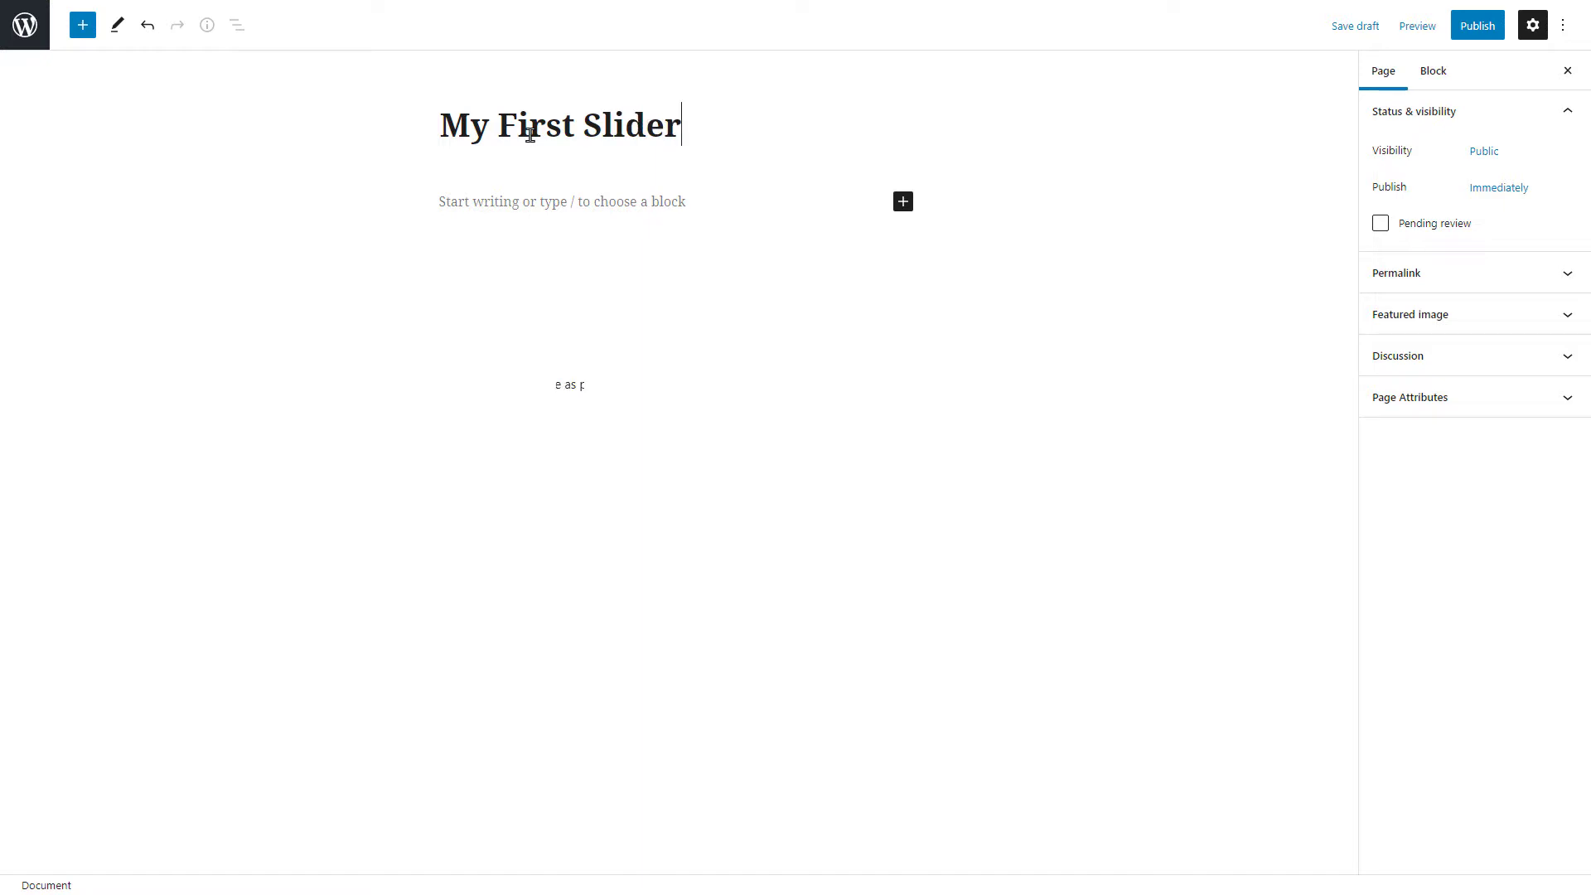
pyautogui.rightClick(495, 202)
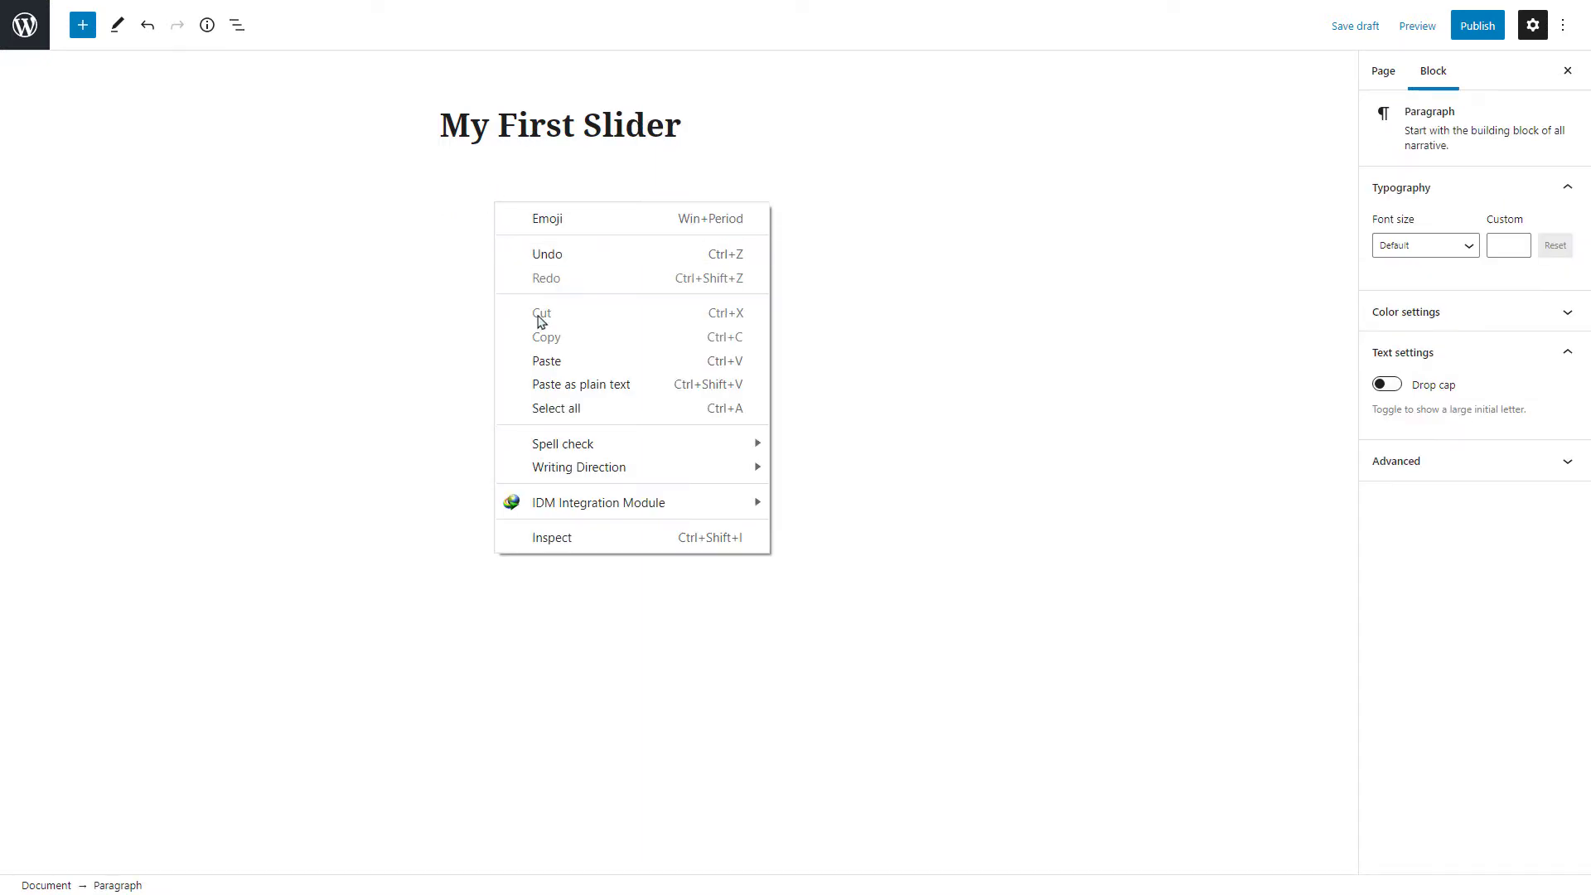
pyautogui.click(547, 362)
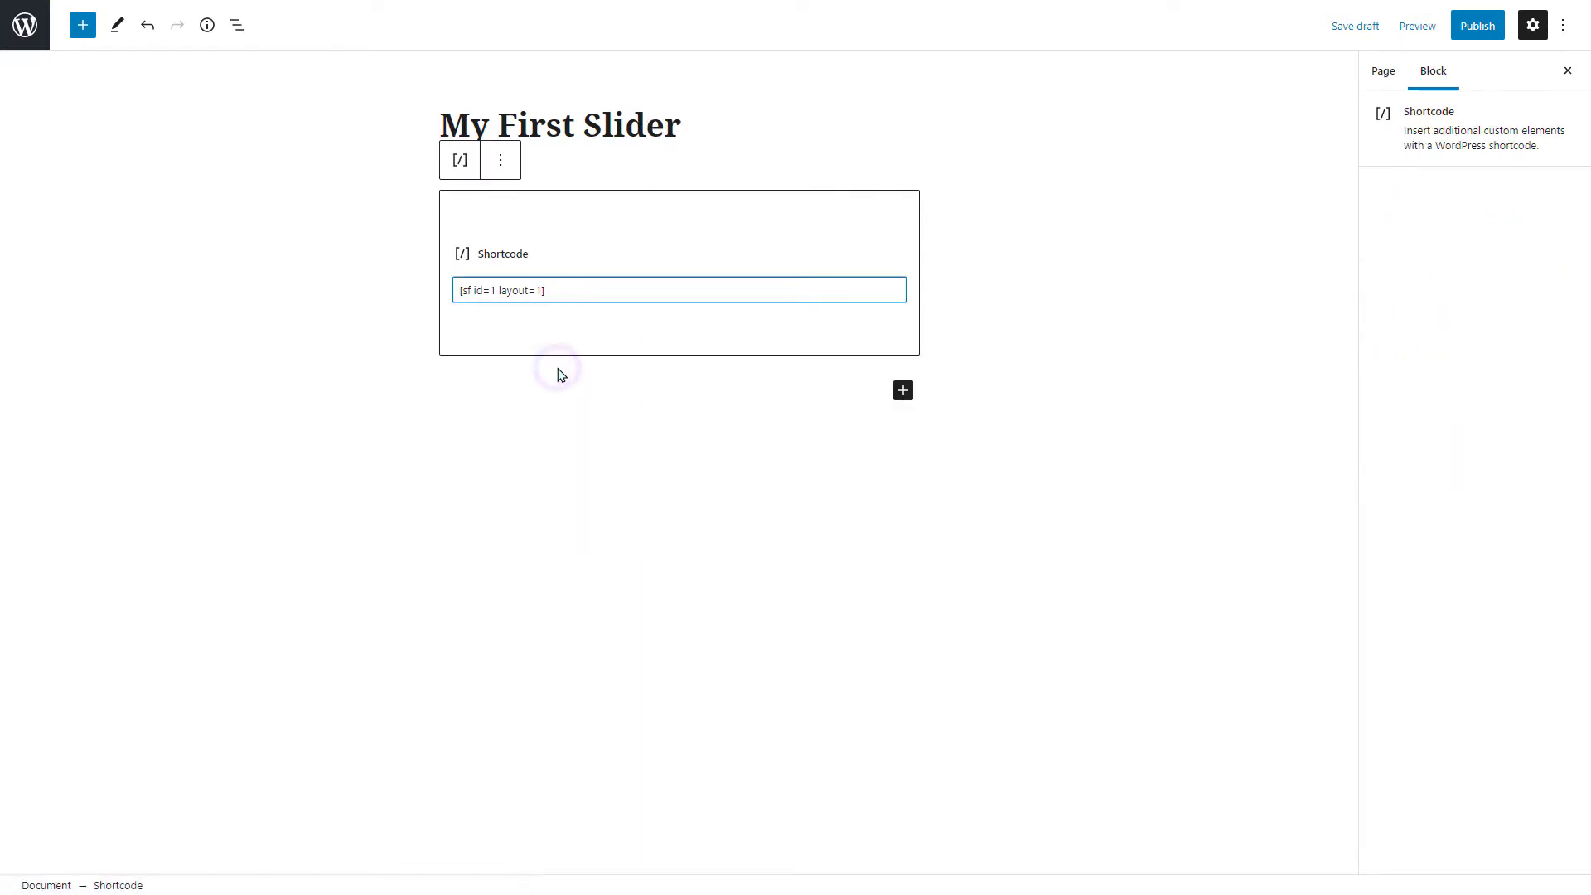
# Publish the page with public visibility and open the live page.
pyautogui.click(1478, 26)
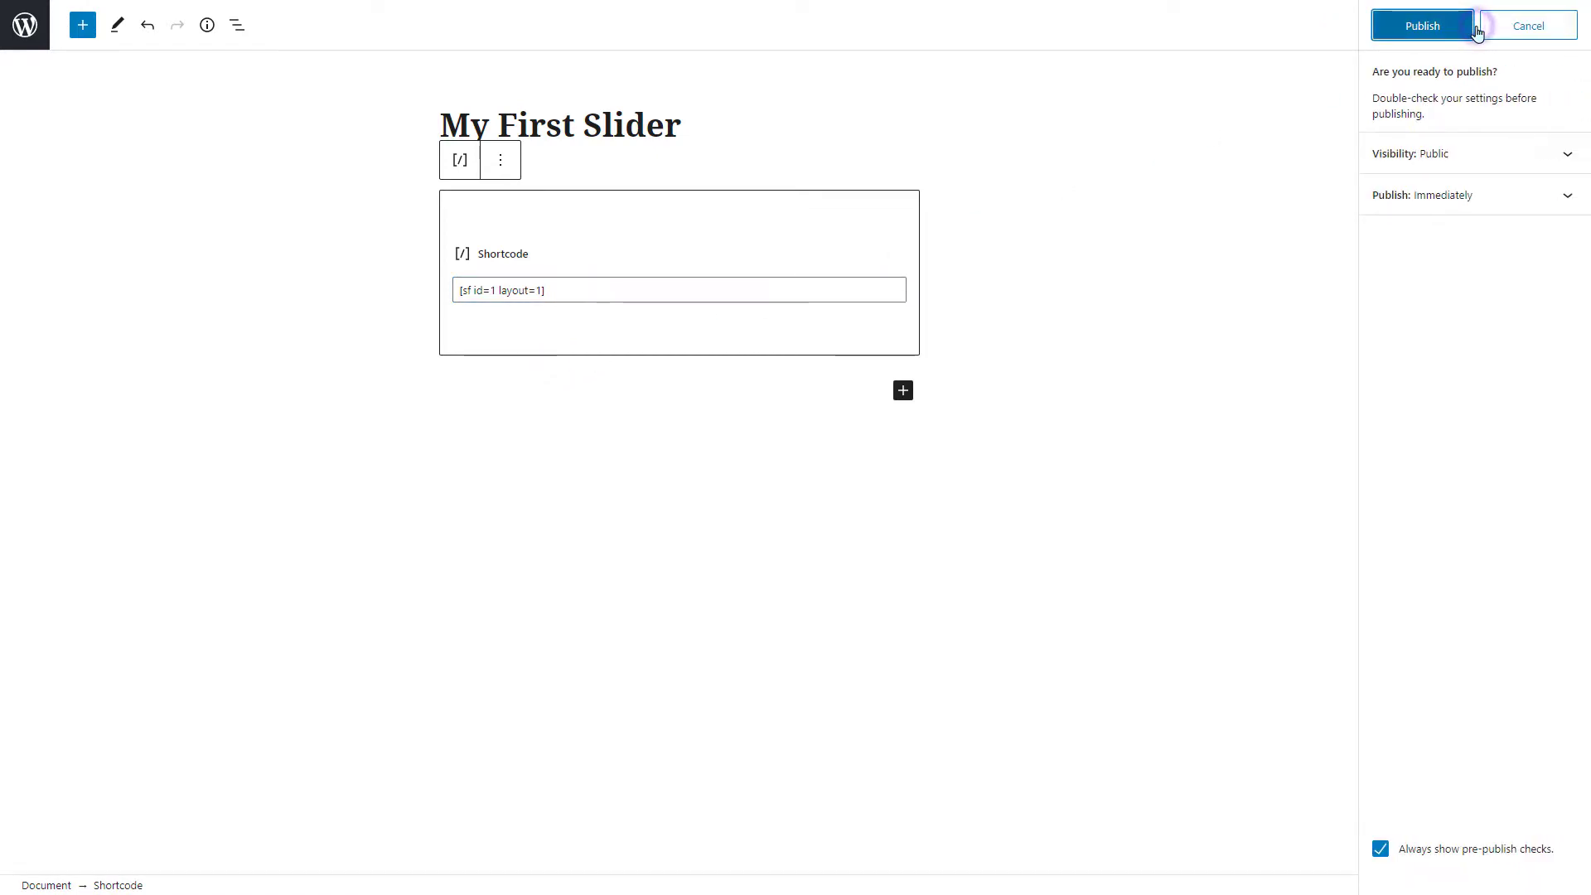
pyautogui.click(1427, 34)
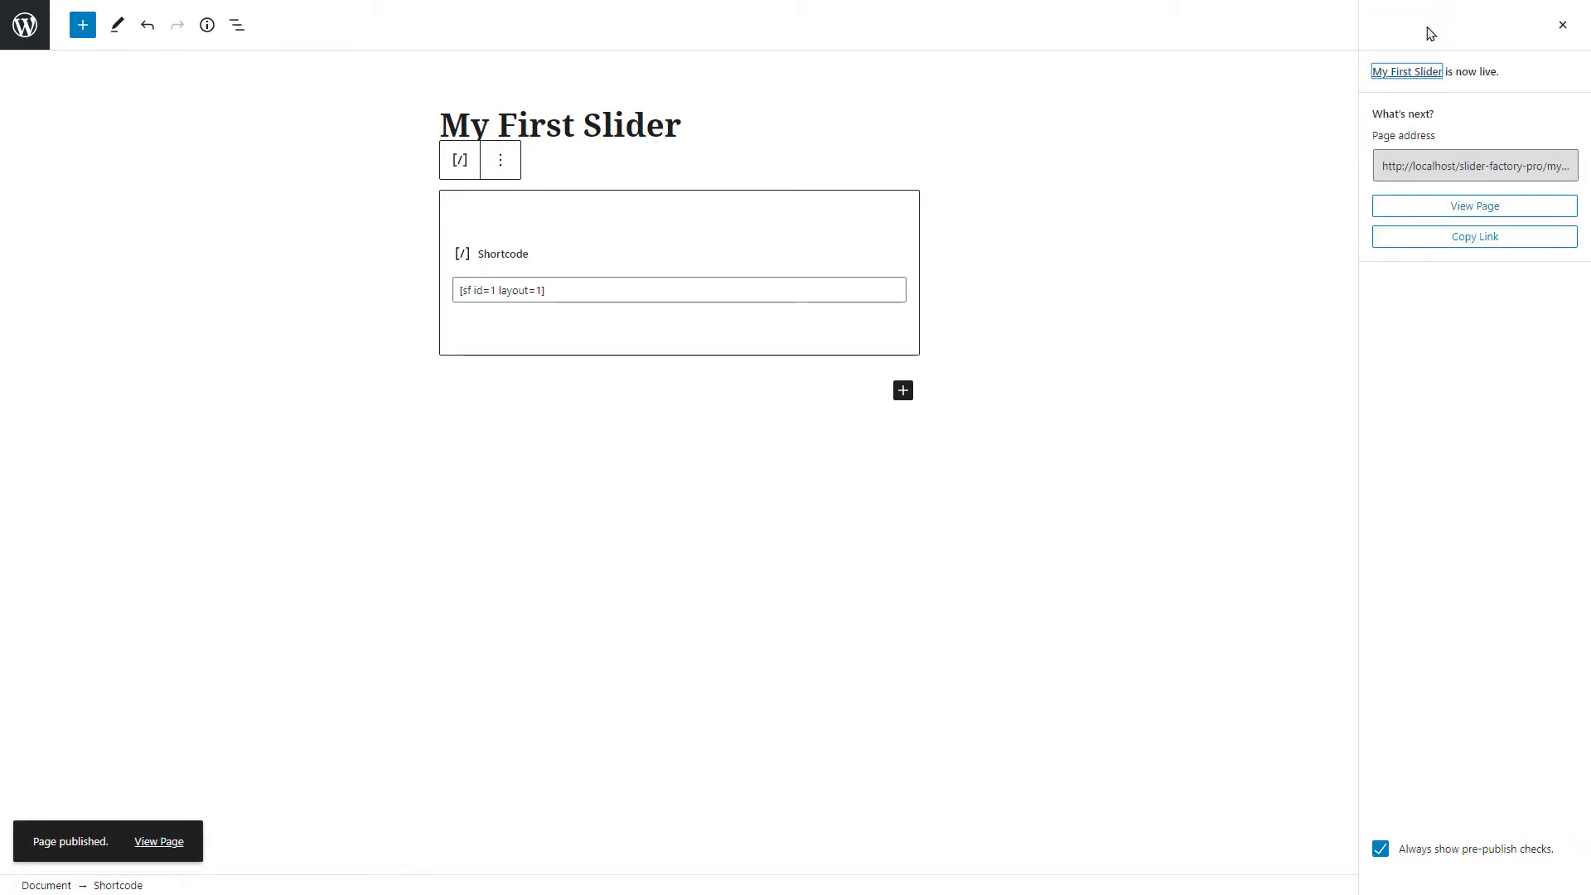
pyautogui.click(1482, 208)
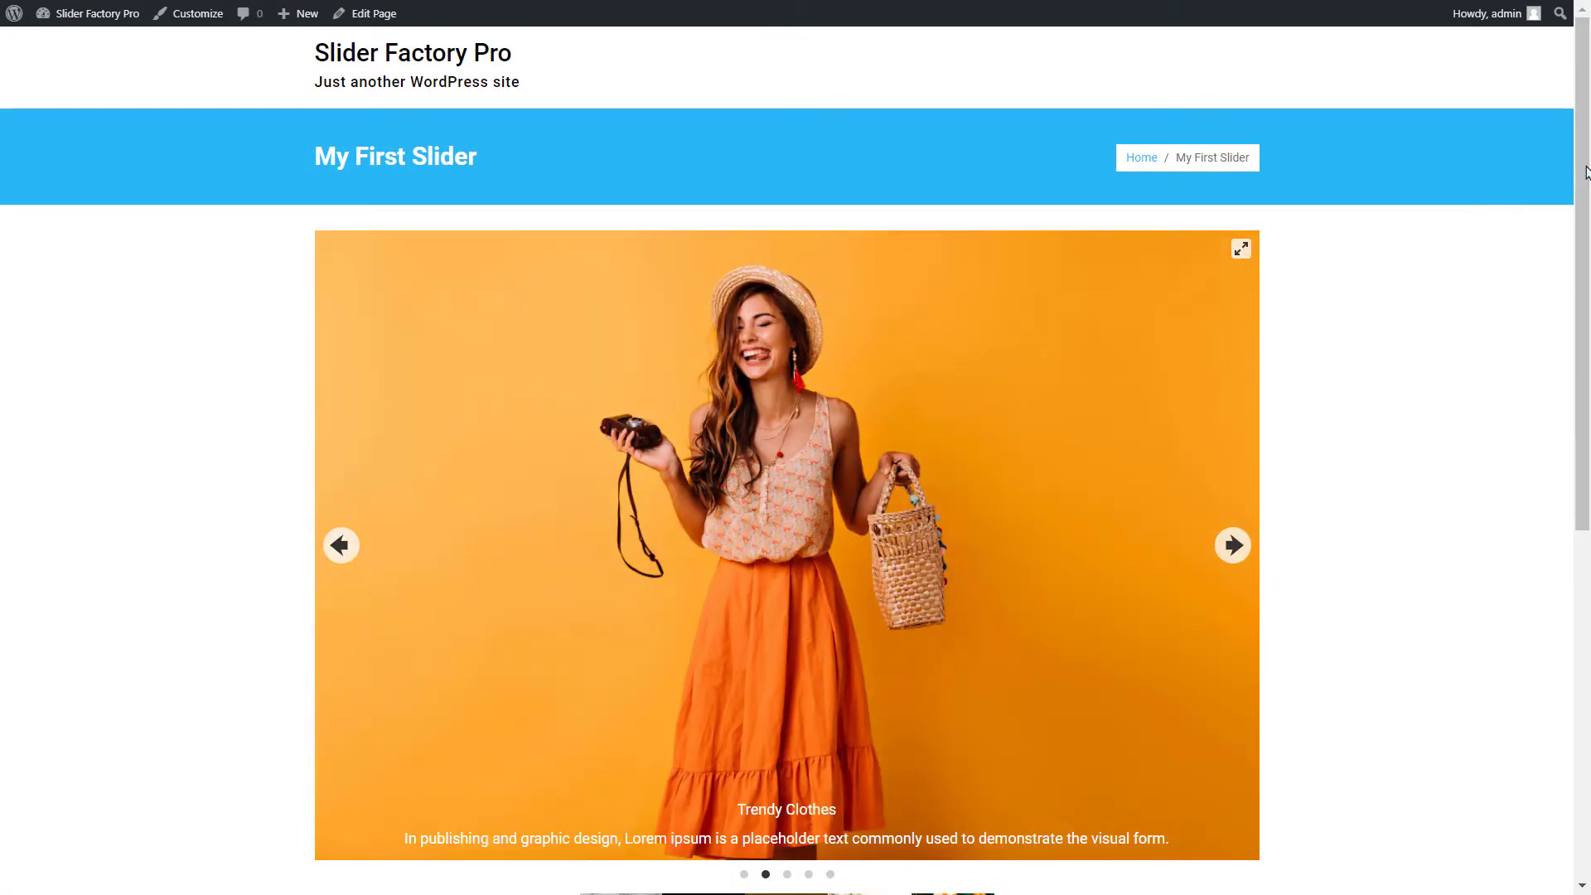
# Check the slider's previous and next navigation arrows by going two slides back and two forward on the live page.
pyautogui.moveTo(1586, 171); pyautogui.dragTo(1588, 286)
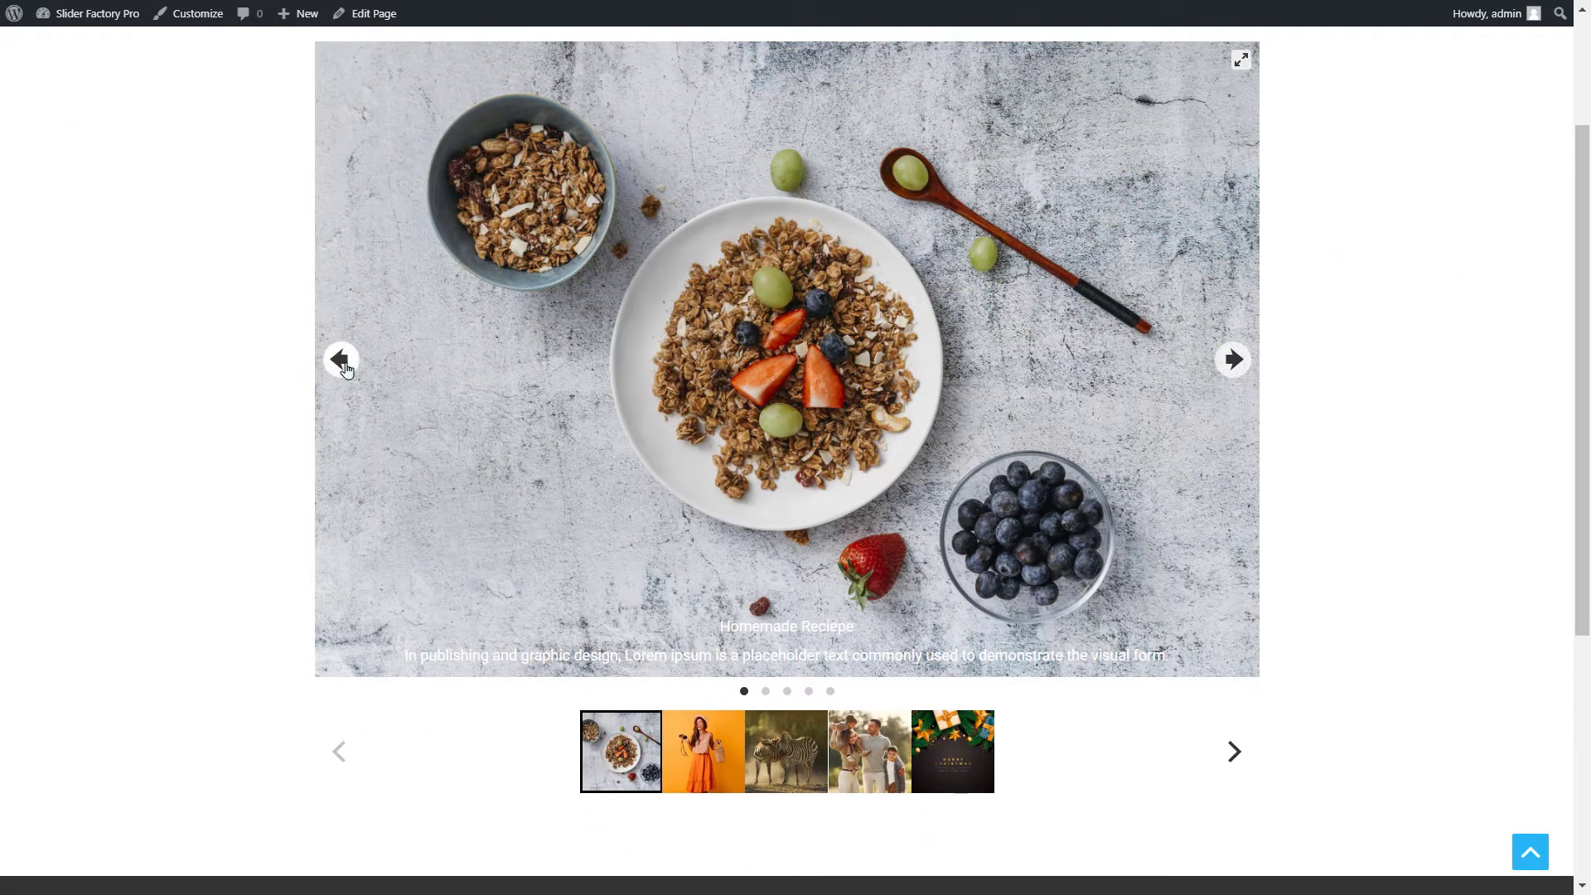
pyautogui.click(341, 357)
pyautogui.click(340, 356)
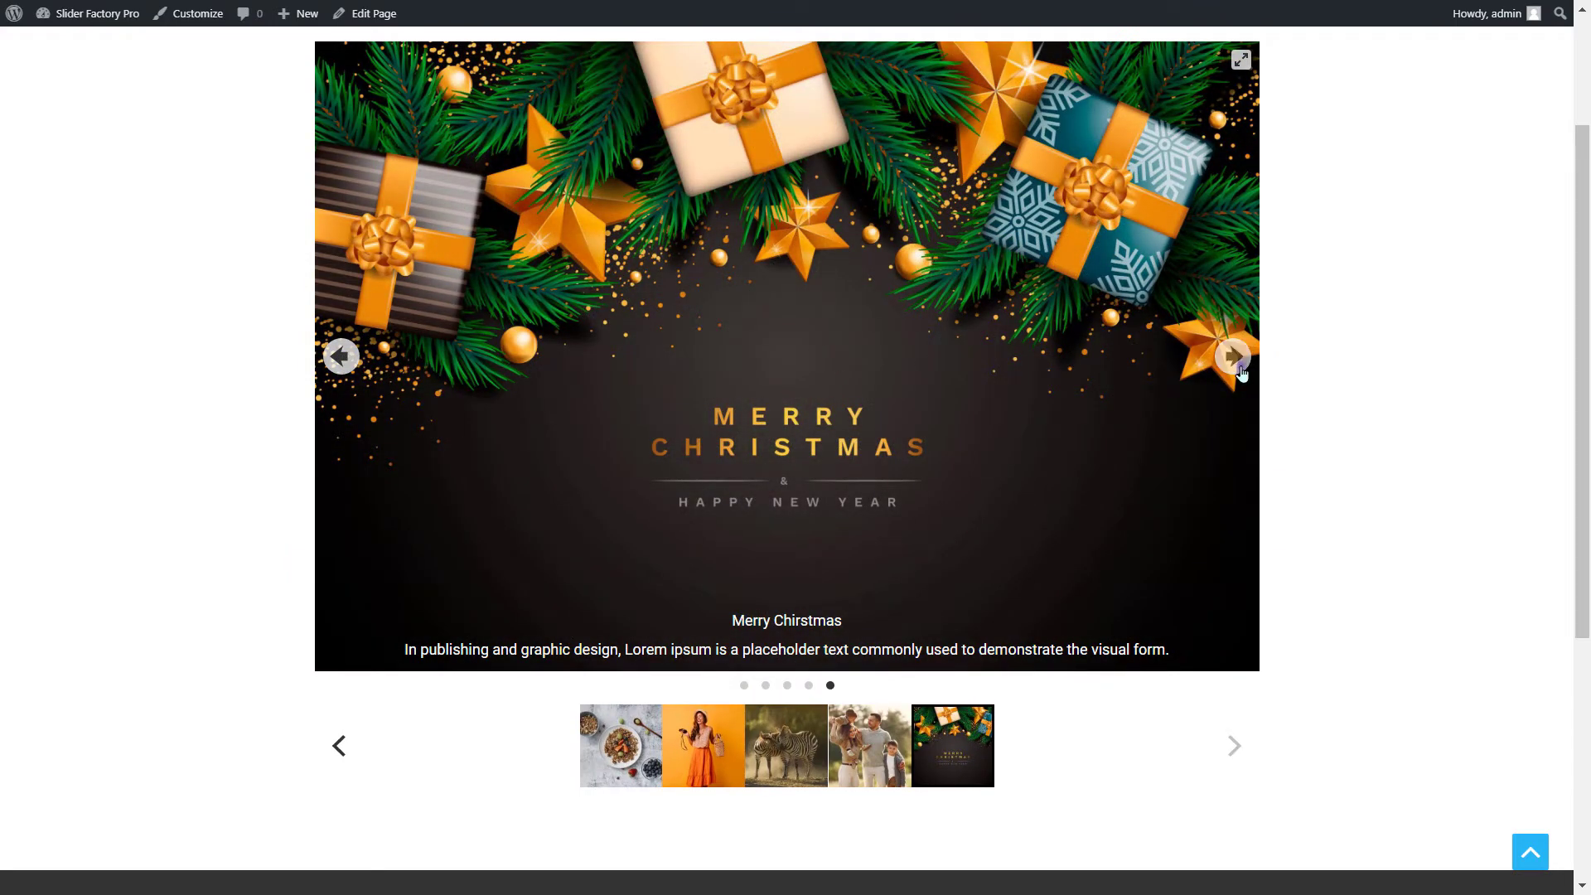
pyautogui.click(1234, 359)
pyautogui.click(1235, 360)
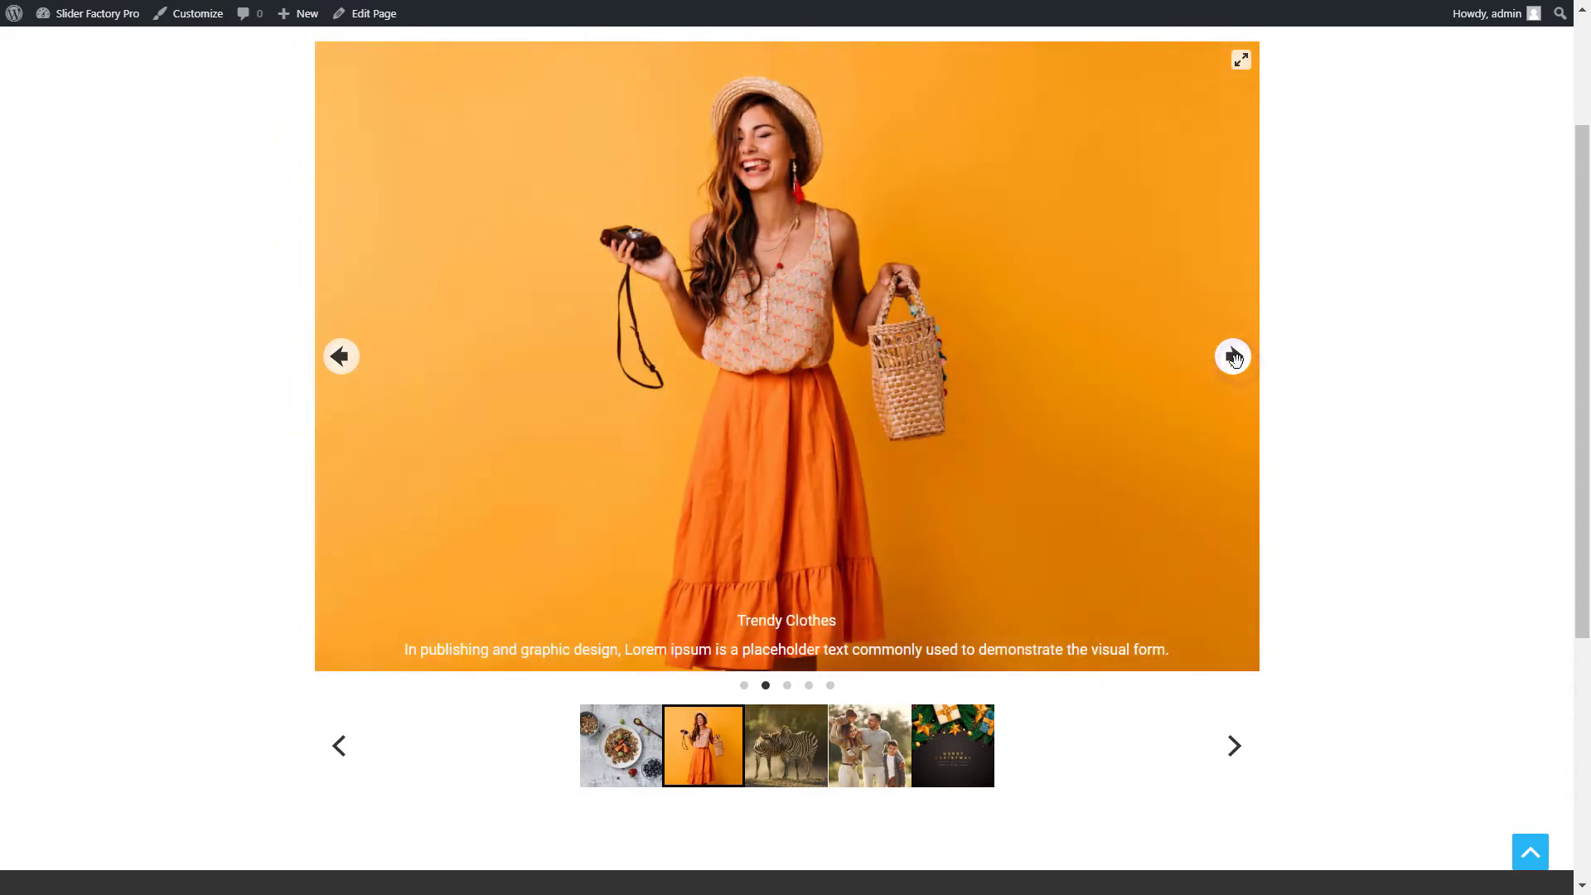
# View the slider in full screen, try swiping between its slides, and return to the normal page view.
pyautogui.click(1241, 59)
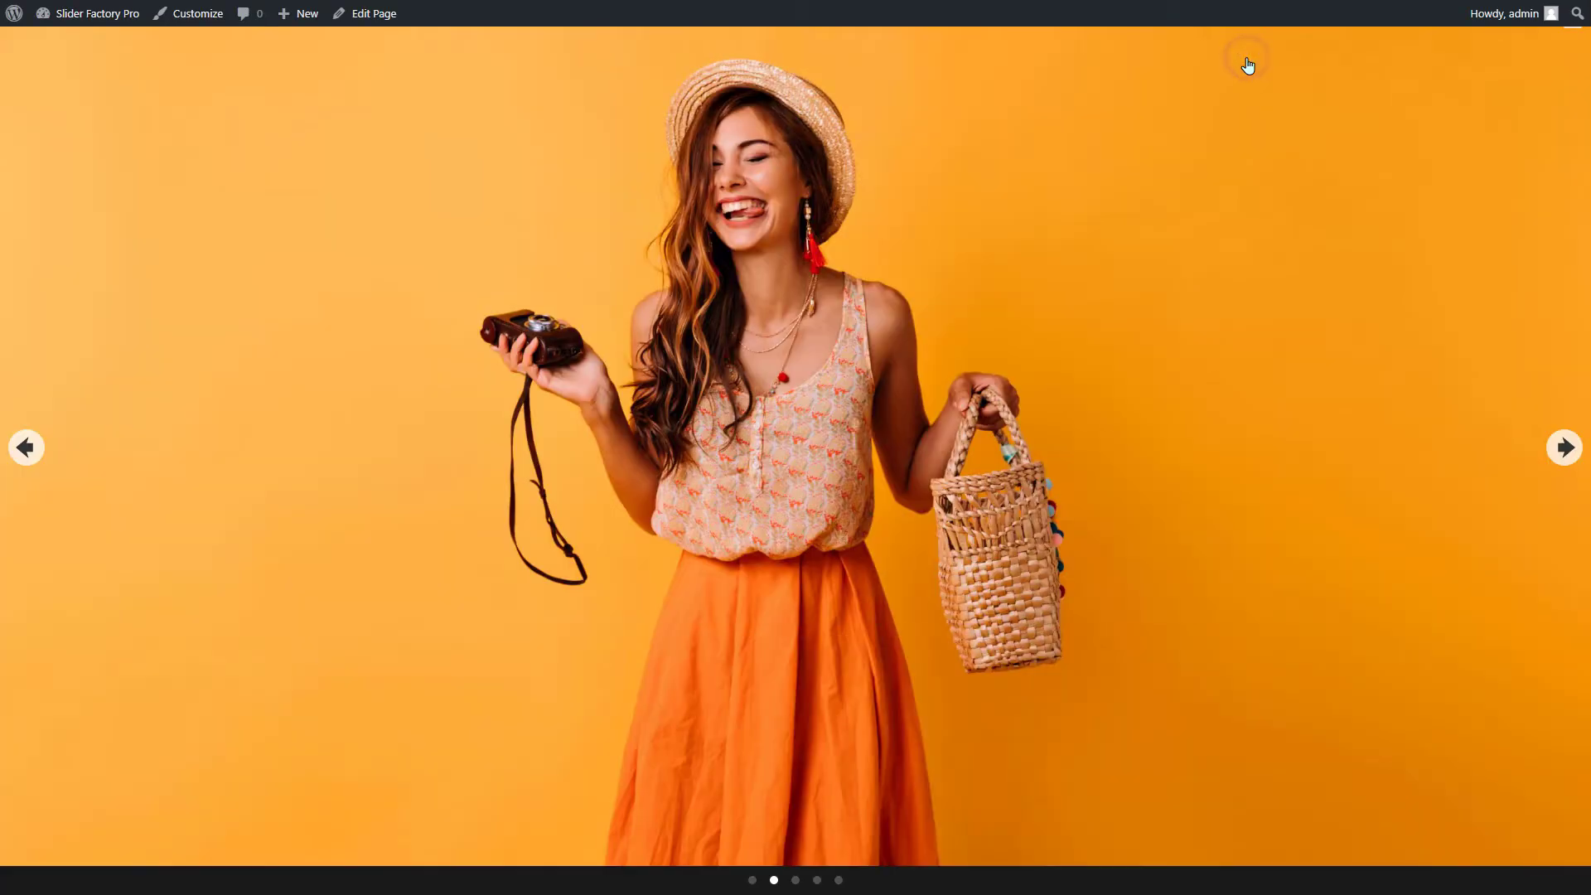
pyautogui.click(1138, 491)
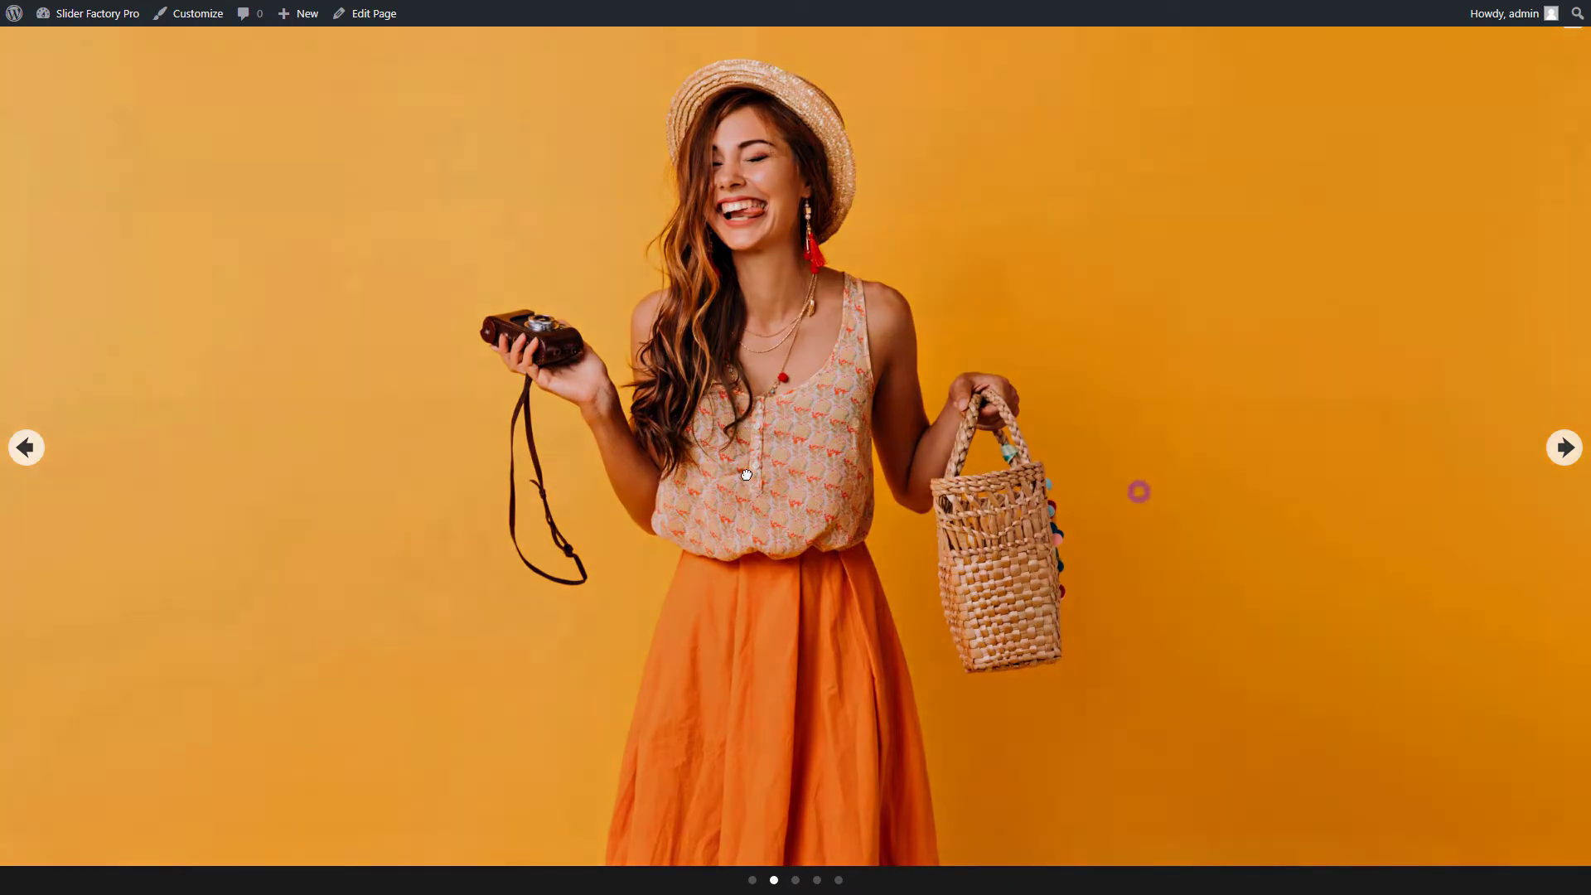
pyautogui.click(424, 442)
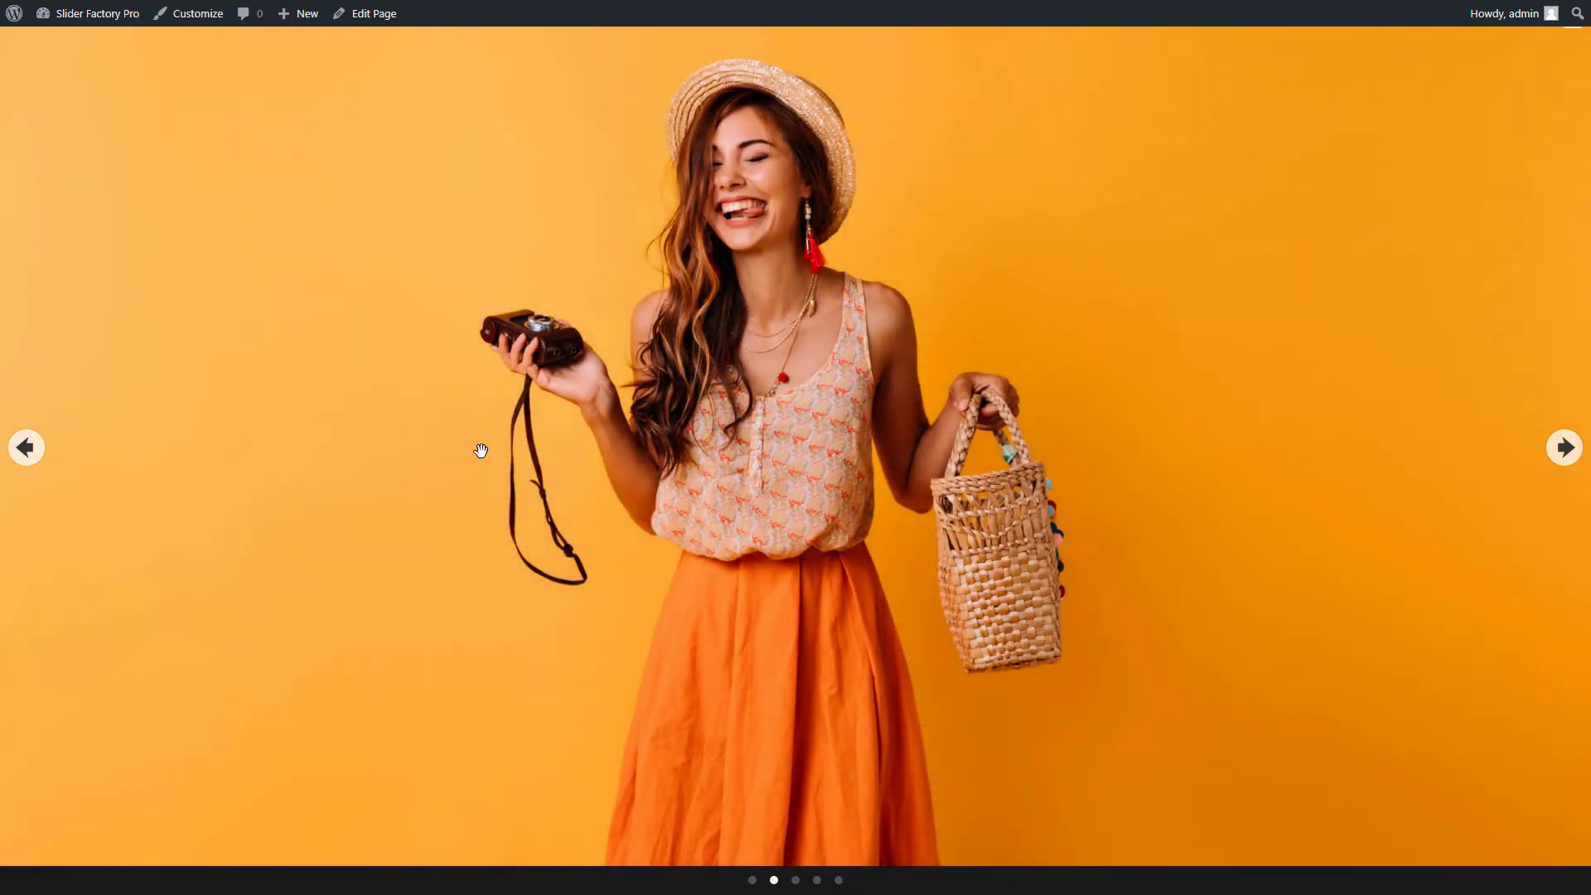
pyautogui.click(480, 450)
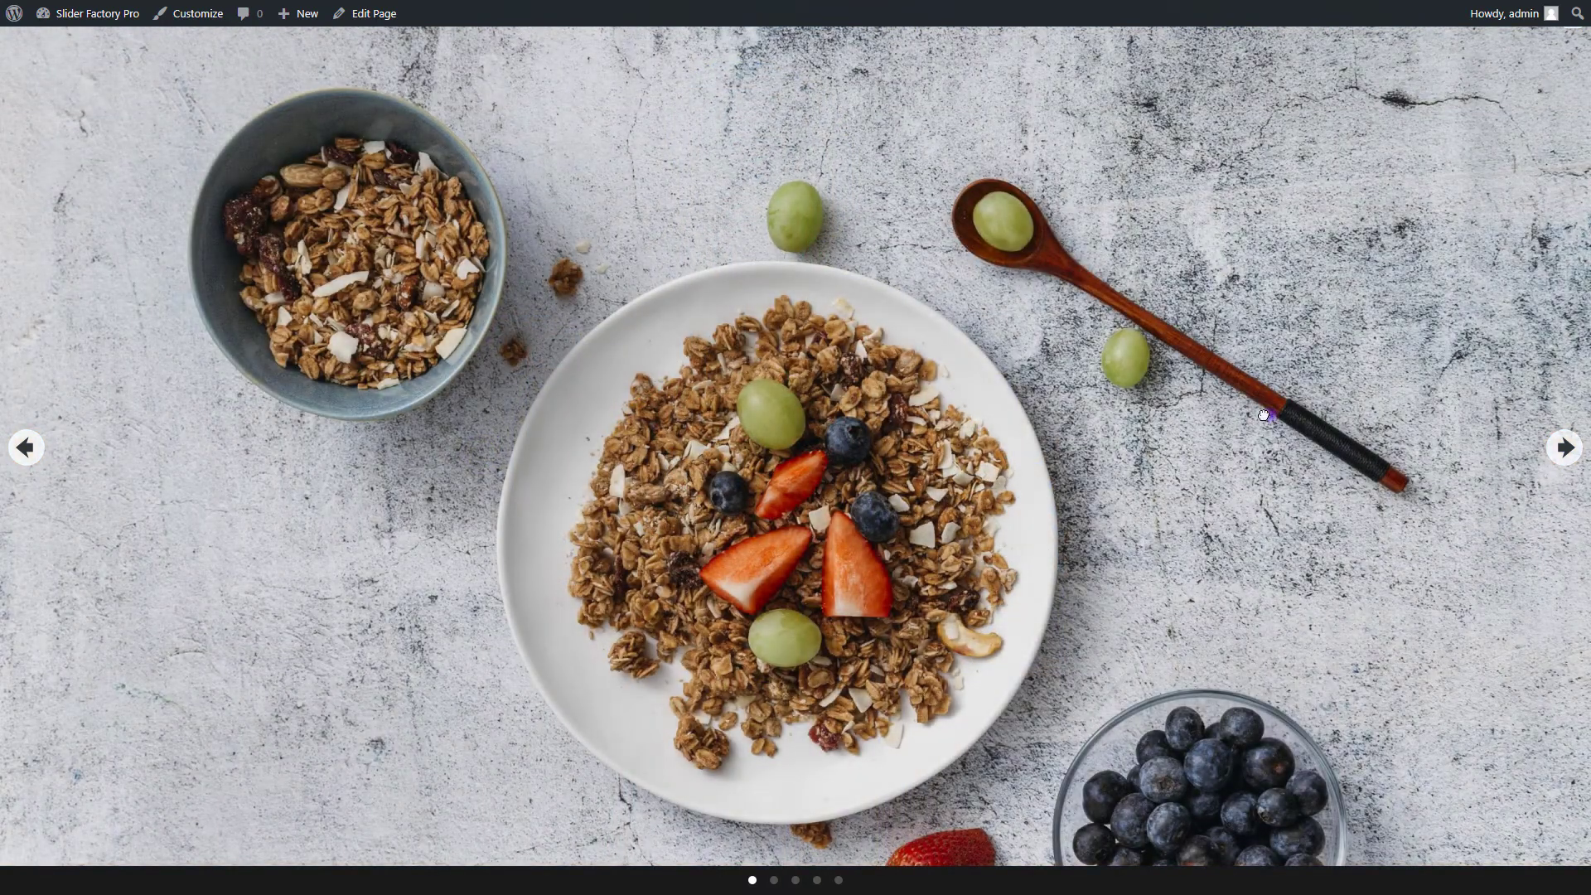
pyautogui.click(1264, 415)
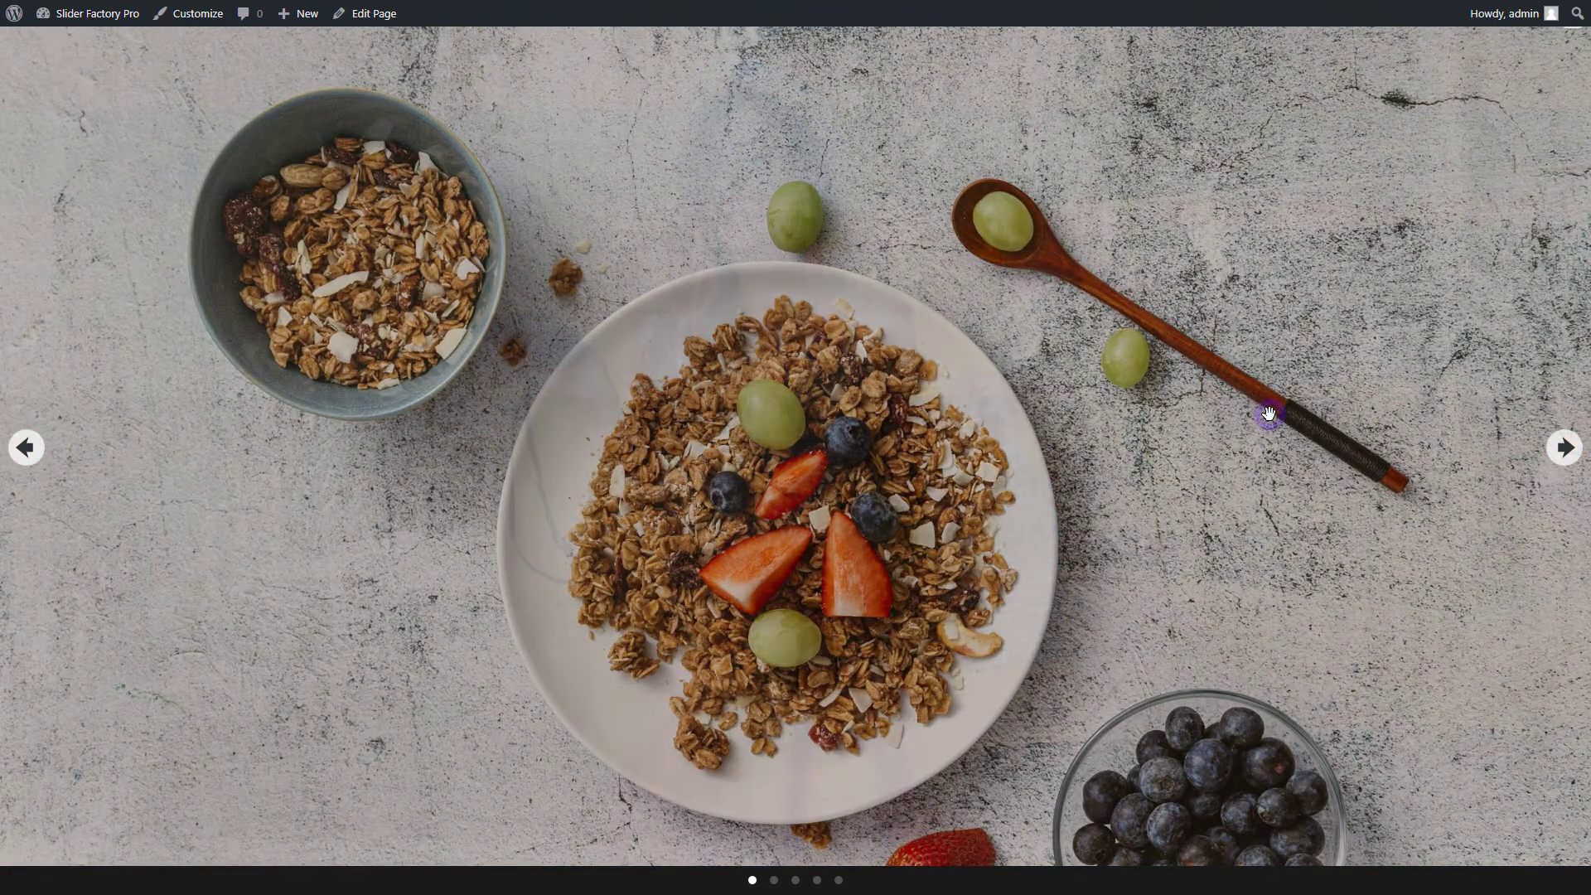
pyautogui.click(229, 403)
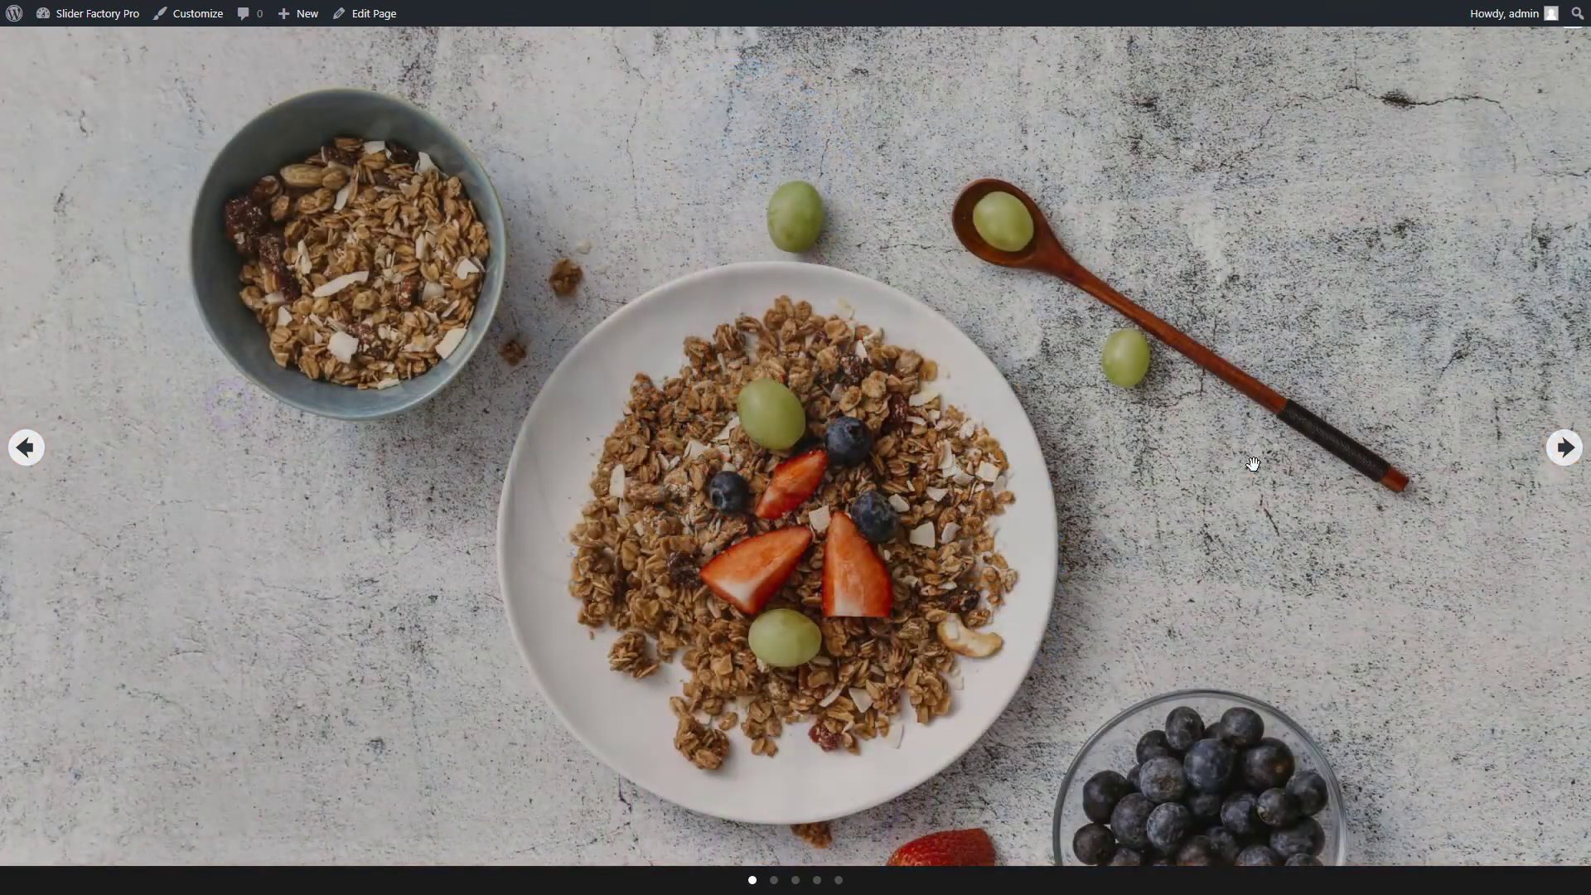
pyautogui.press('Escape')
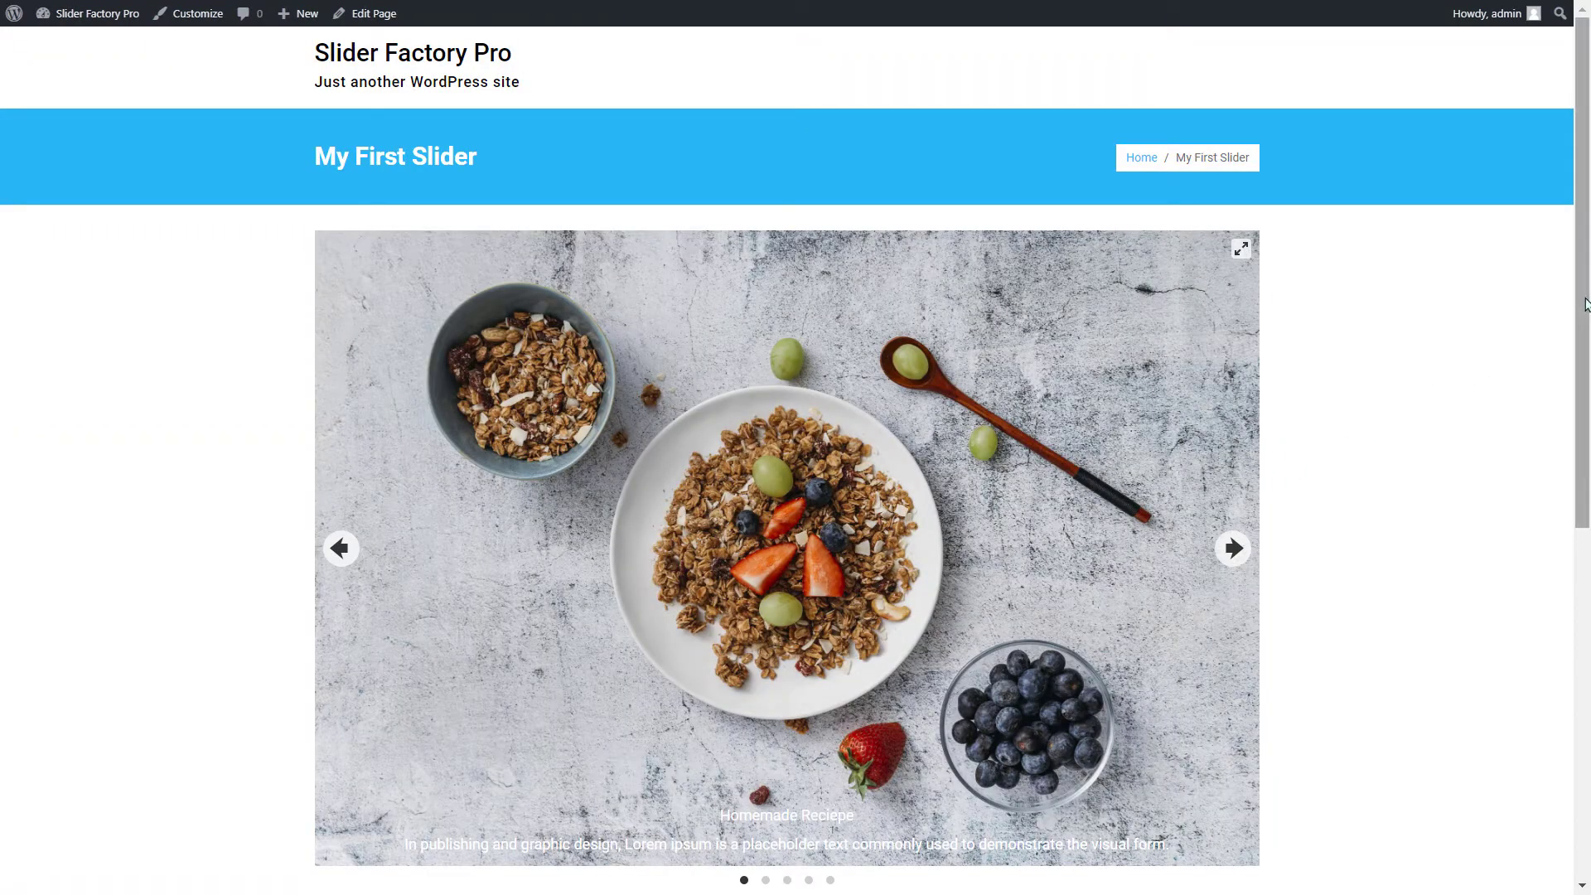
# Check the thumbnail navigation below the slider by opening the family, zebra, Christmas and Trendy Clothes slides.
pyautogui.scroll(-3, 1581, 295)
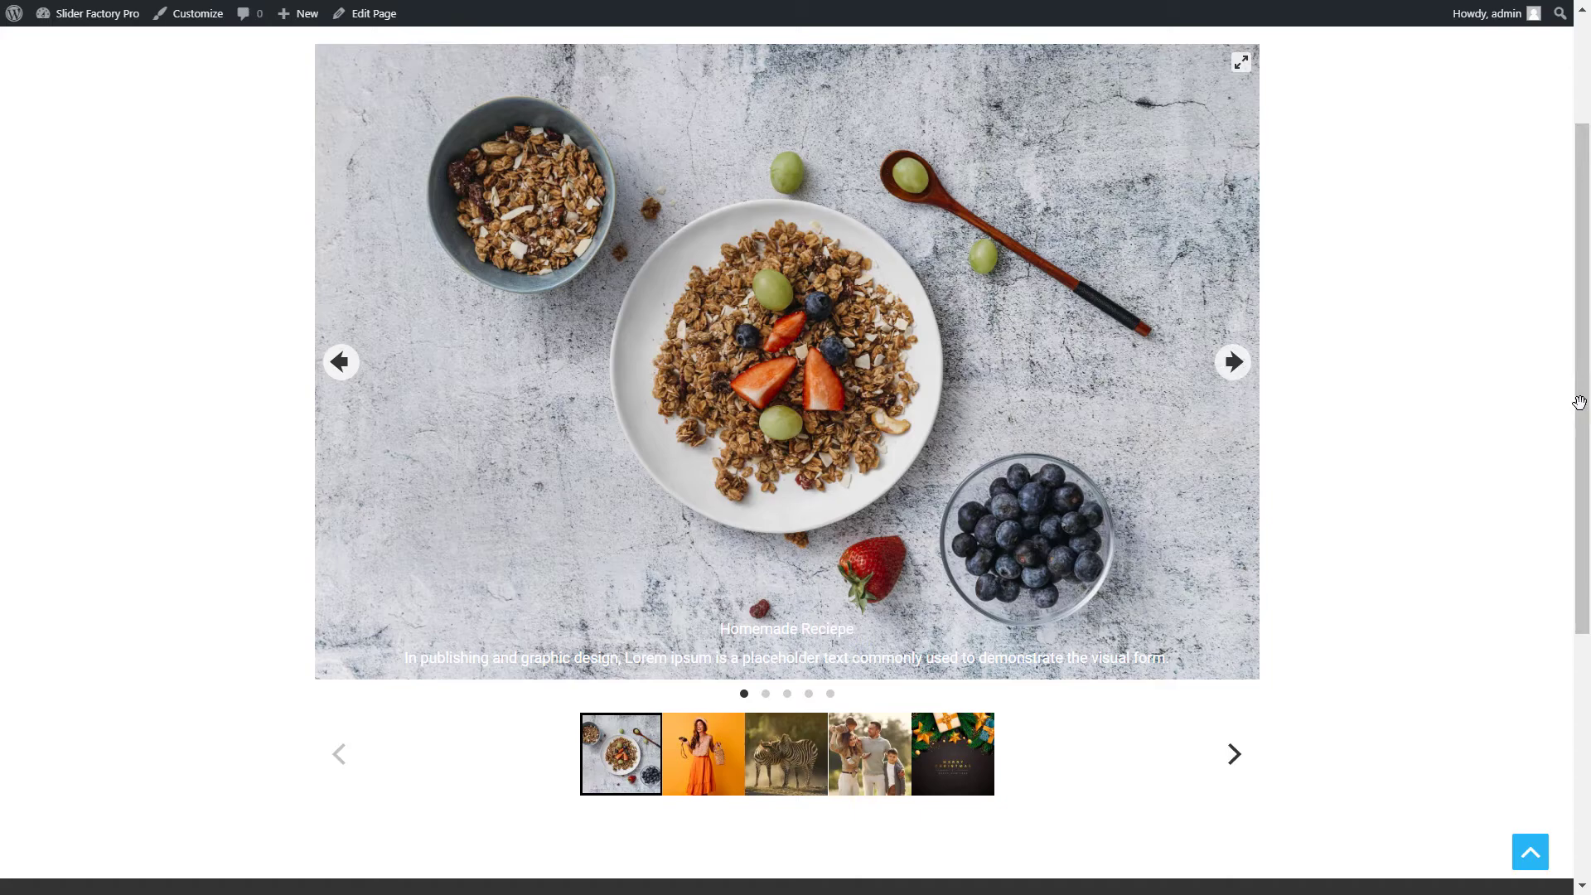
pyautogui.click(874, 754)
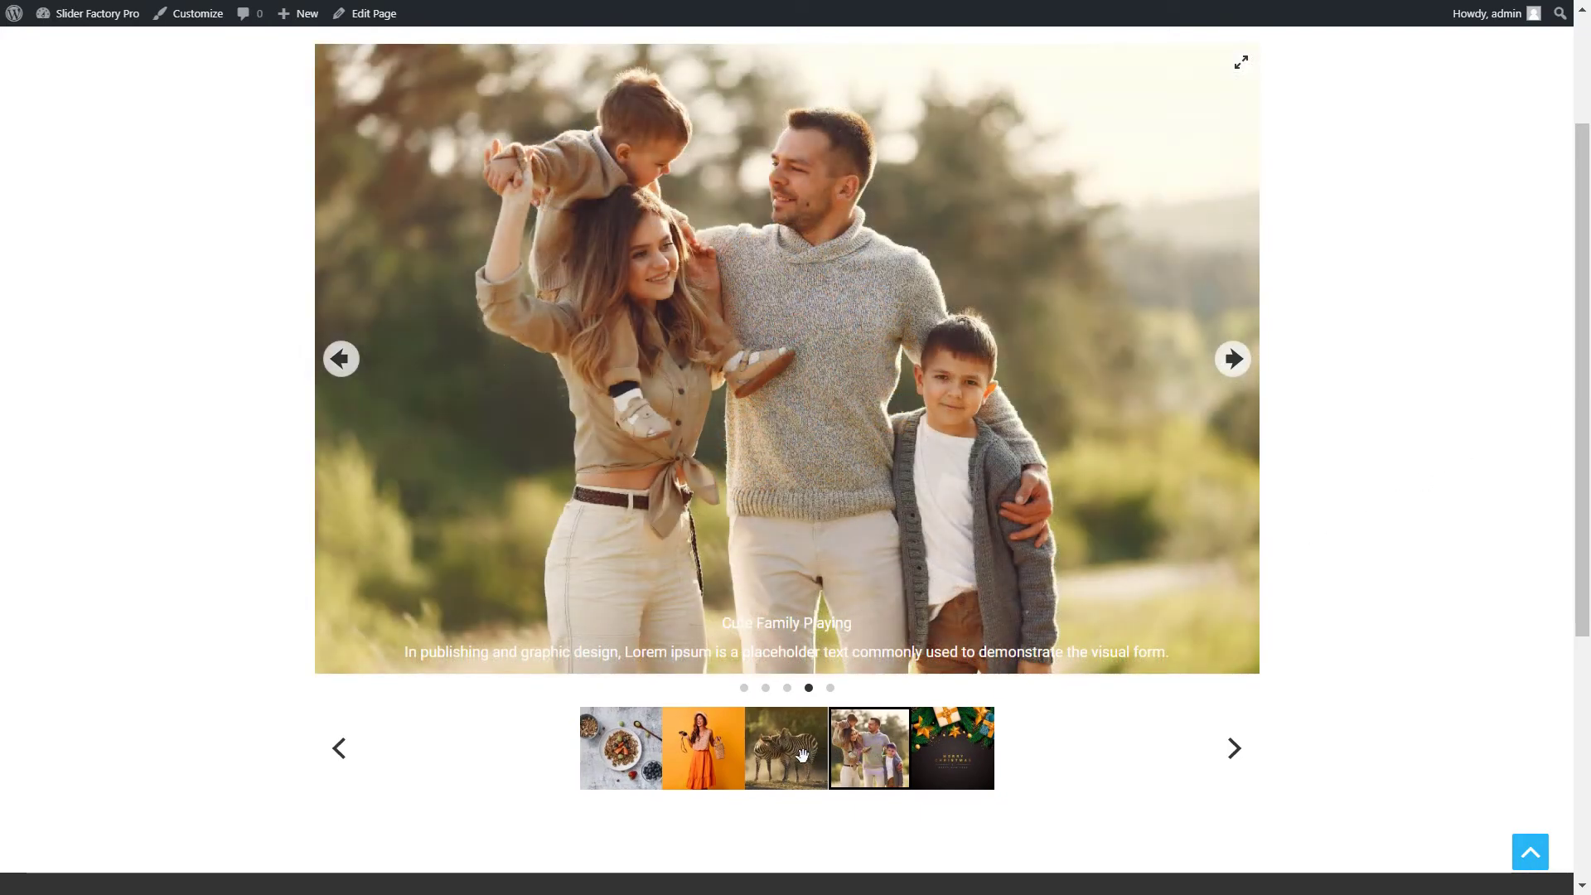
pyautogui.click(803, 755)
pyautogui.click(951, 757)
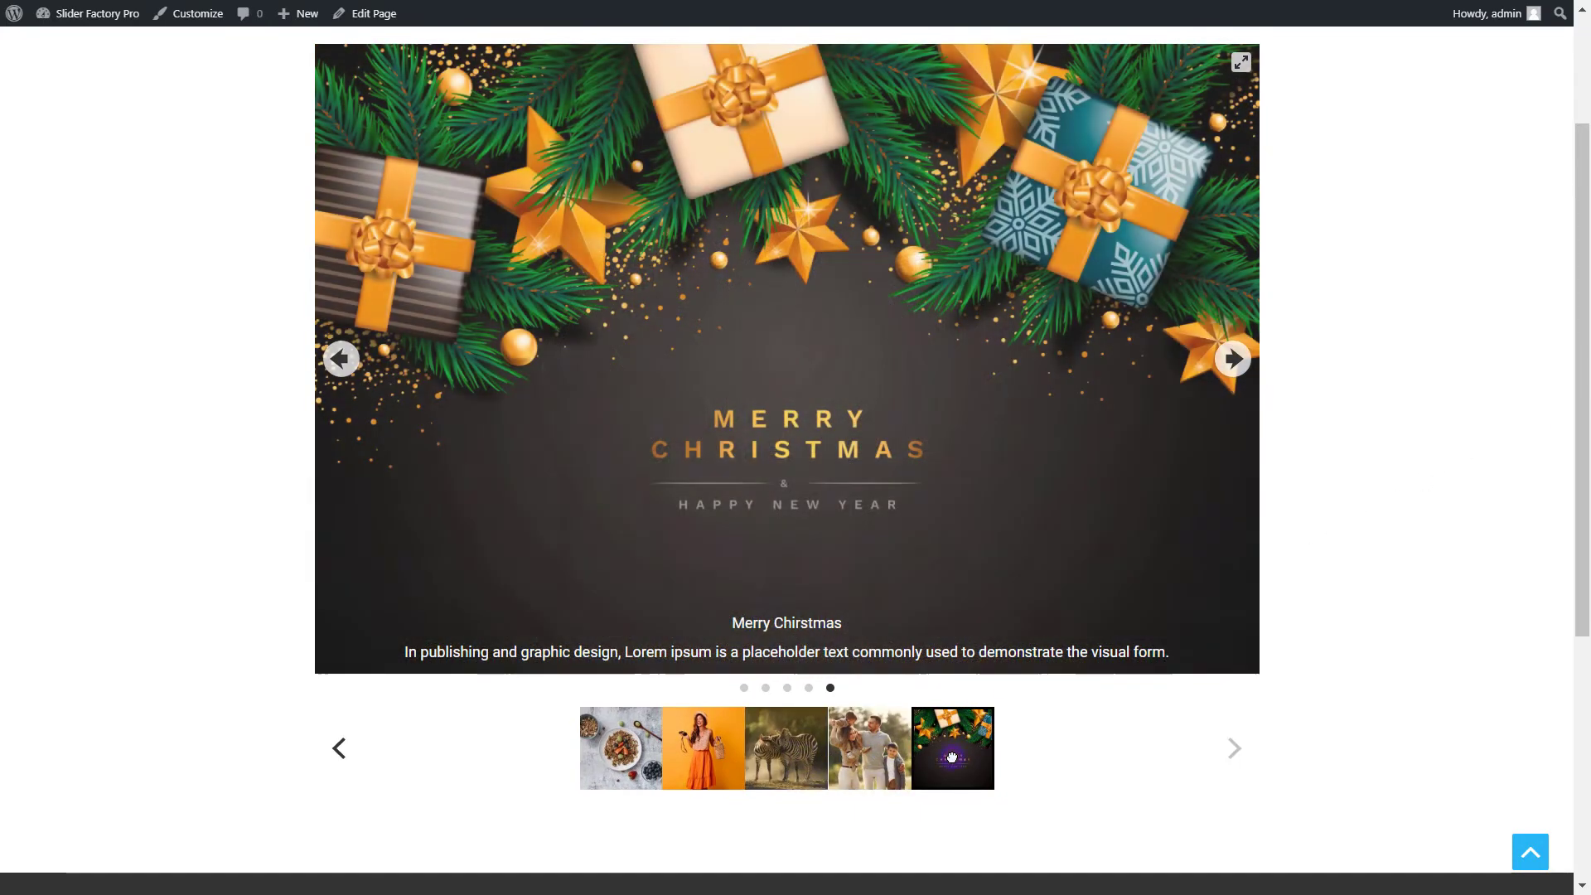
pyautogui.click(692, 744)
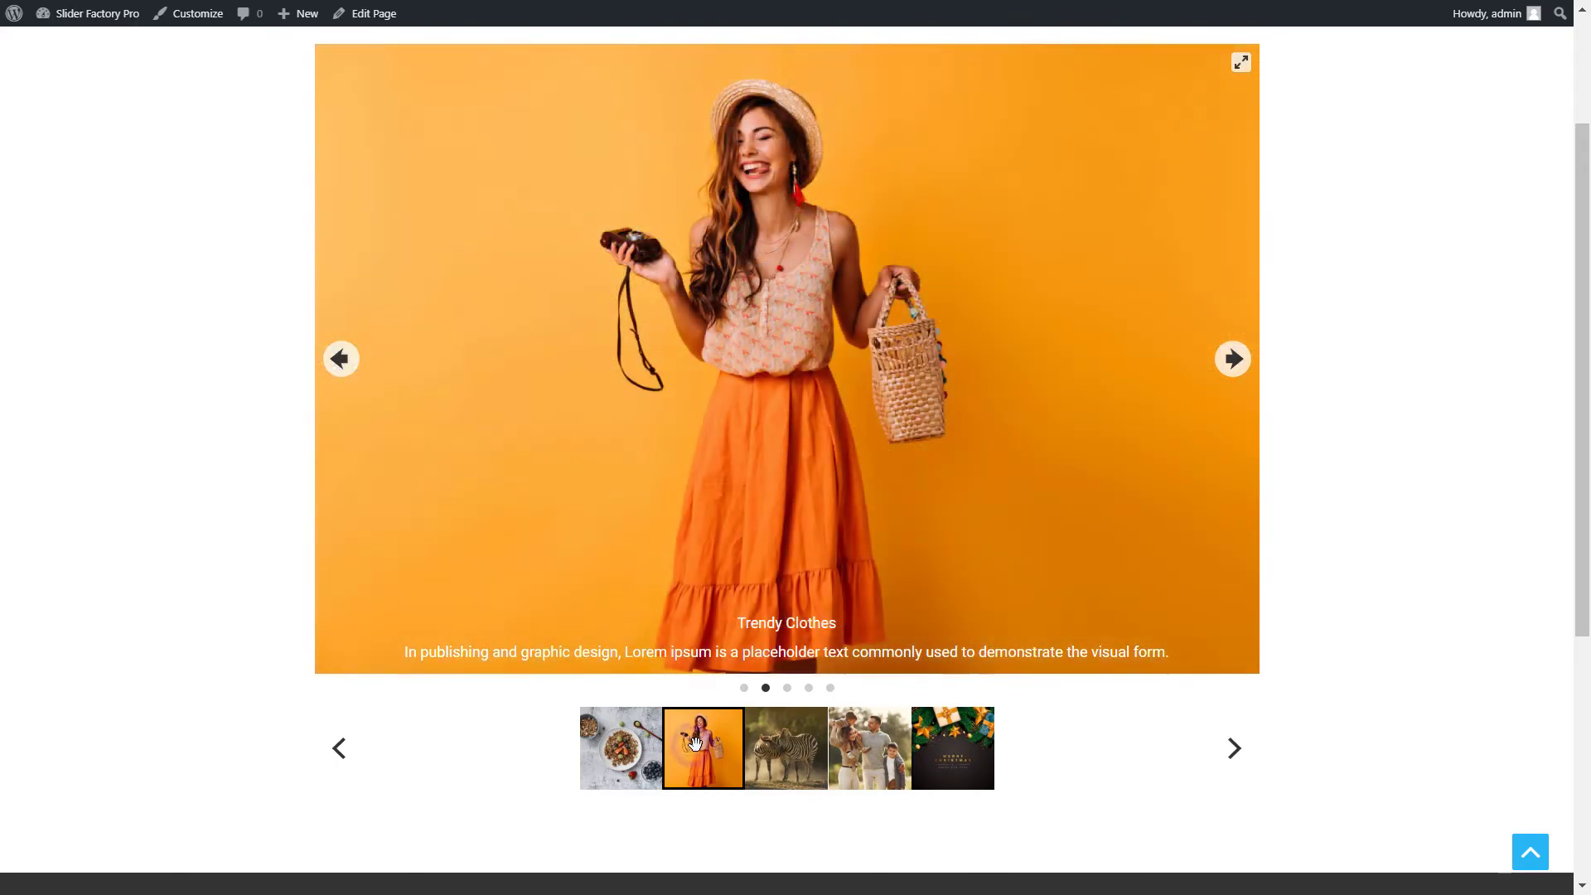